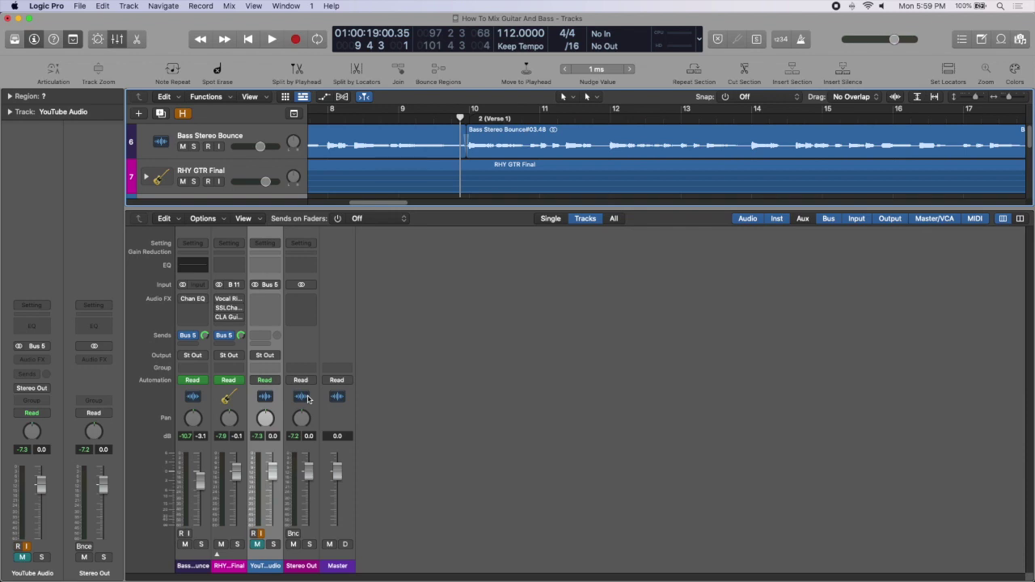
Step: Pan the RHY GTR Final track to +31 and the Bass Stereo Bounce track to -3 while recording playback passes
{"action": "key", "text": "space"}
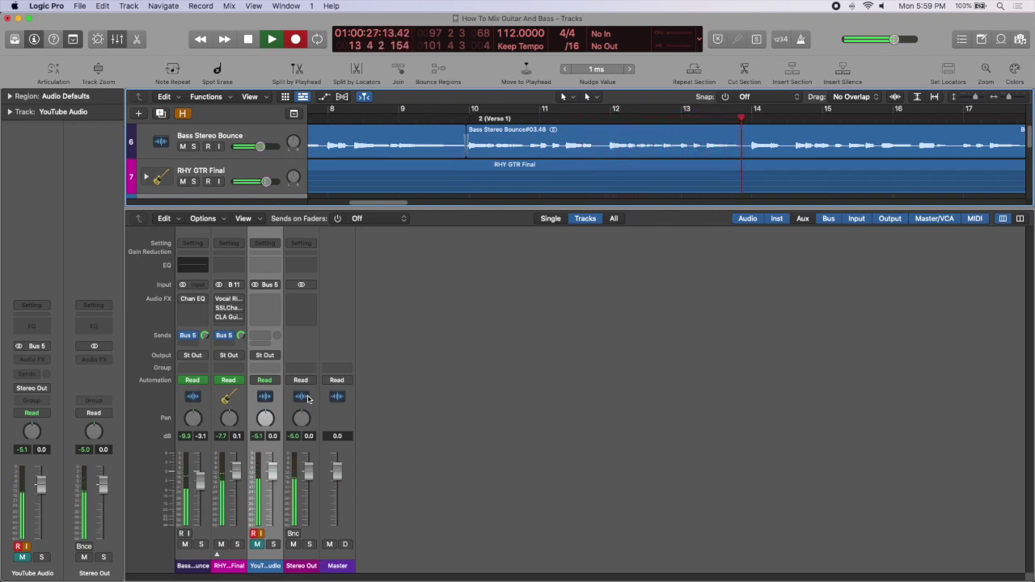
{"action": "key", "text": "space"}
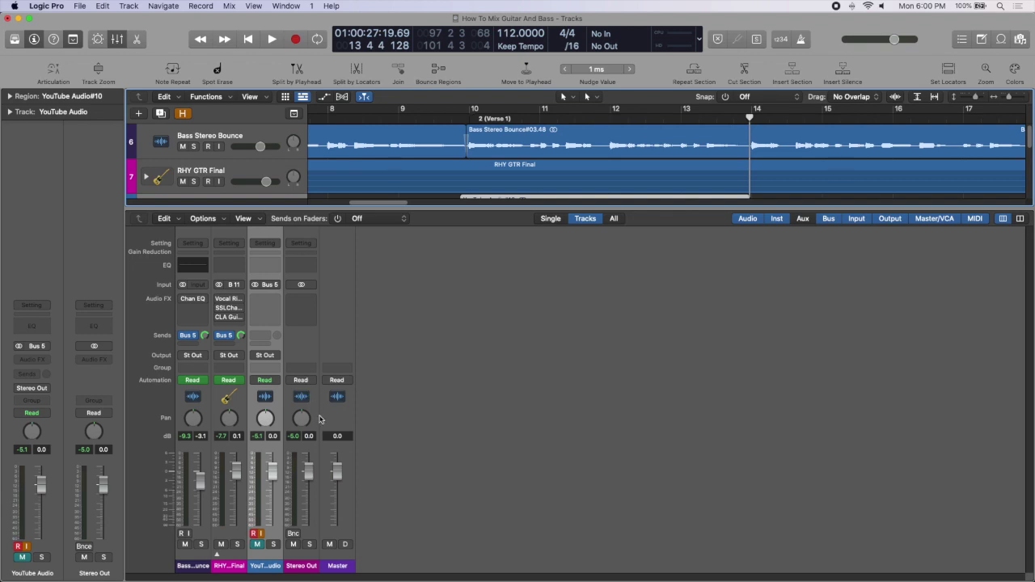
{"action": "left_click", "coordinate": [231, 420]}
{"action": "key", "text": "space"}
{"action": "left_click_drag", "start_coordinate": [232, 423], "coordinate": [226, 395]}
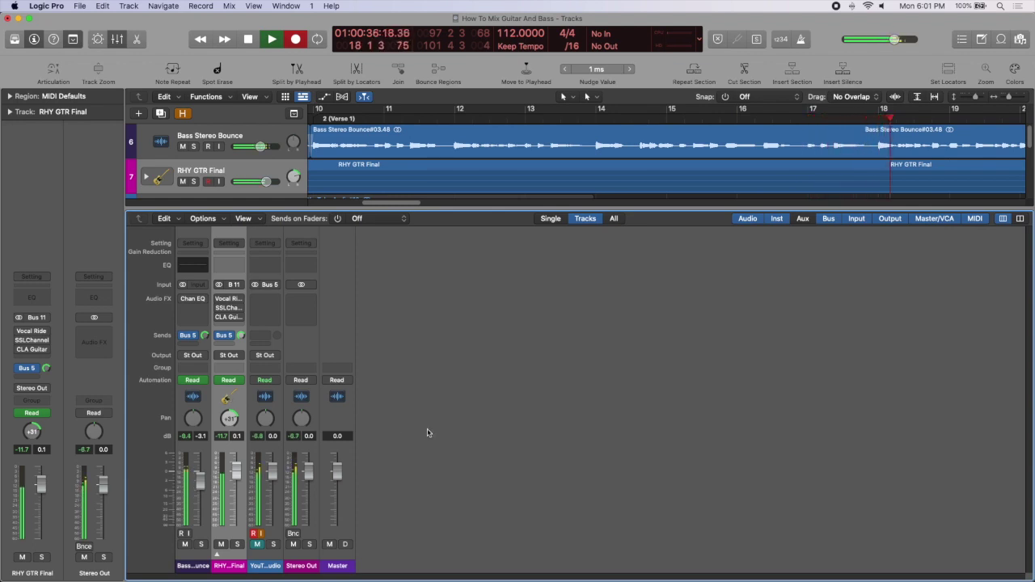
{"action": "key", "text": "space"}
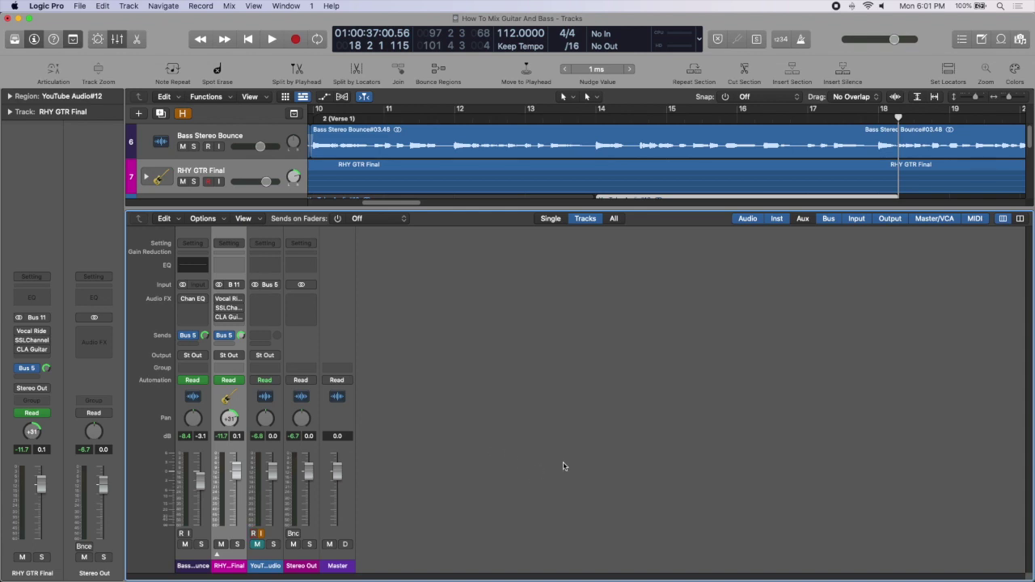
{"action": "key", "text": "space"}
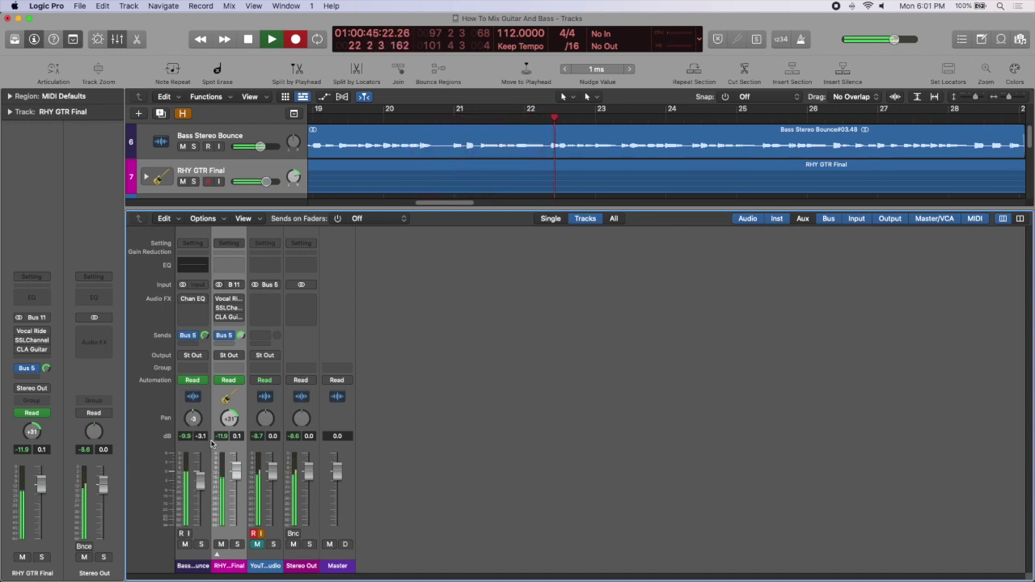
{"action": "key", "text": "space"}
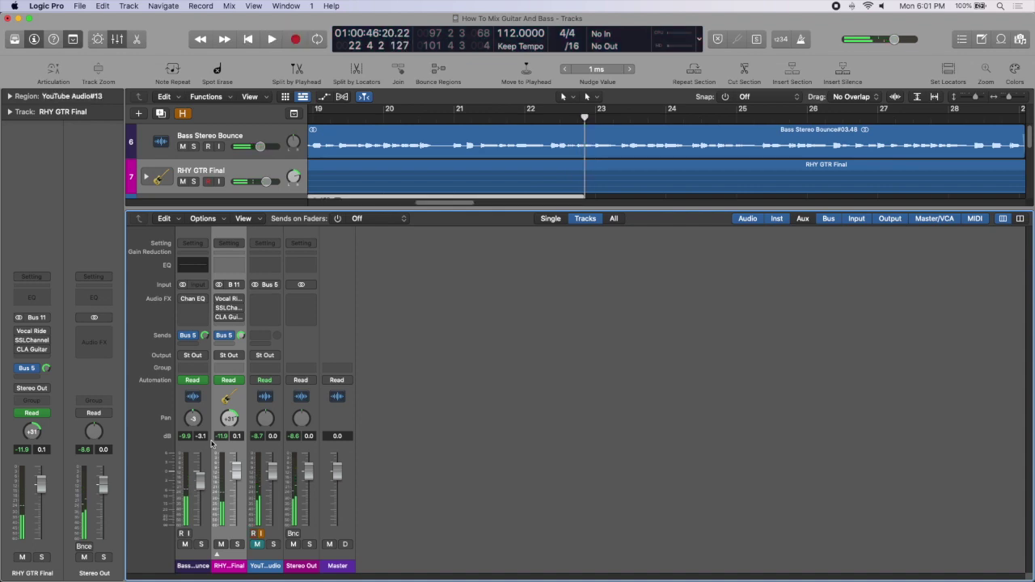
Step: Open the Channel EQ on Bass Stereo Bounce and play the song with the EQ bypassed to examine the bass spectrum
{"action": "left_click", "coordinate": [192, 300]}
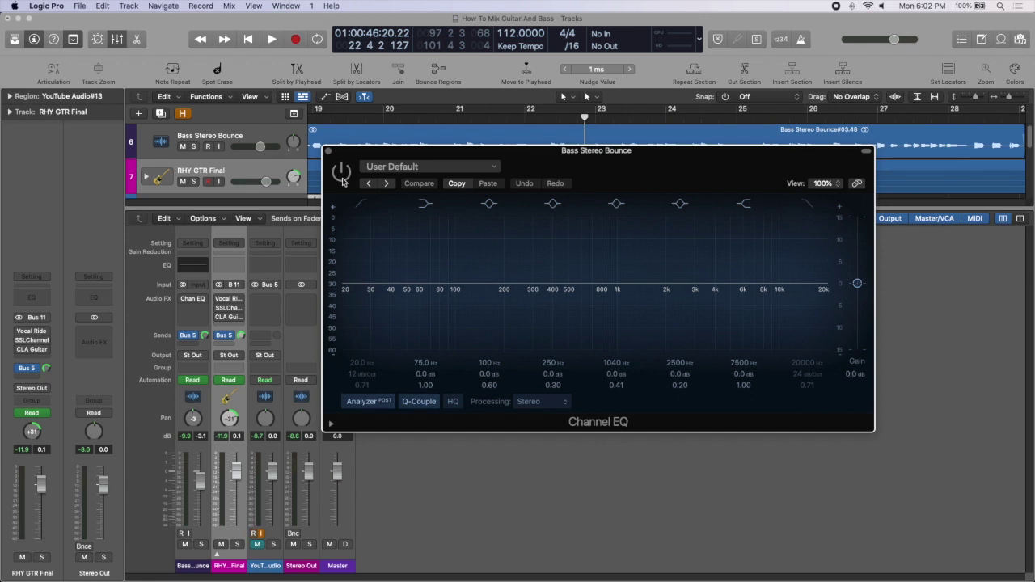
{"action": "key", "text": "space"}
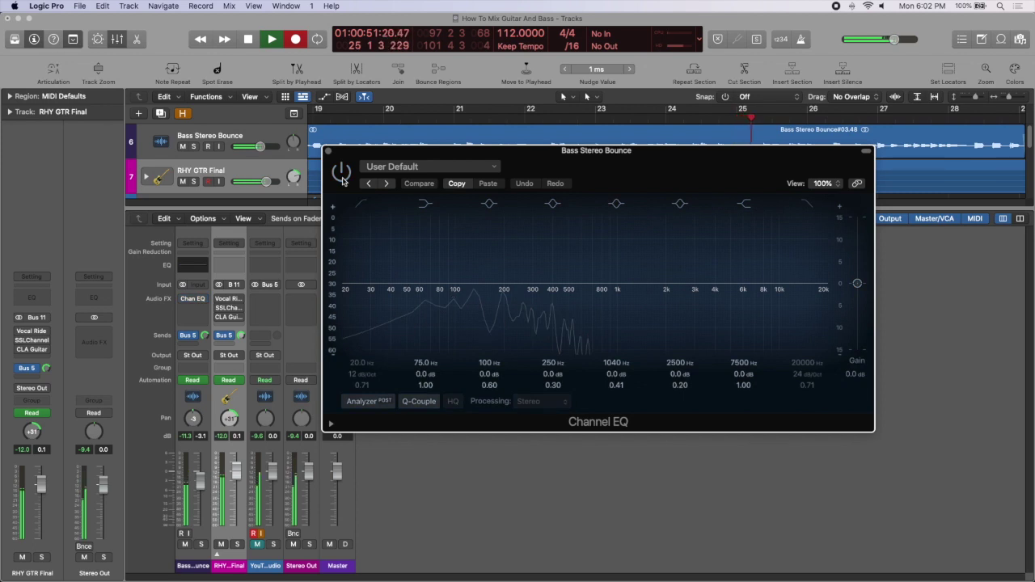
{"action": "key", "text": "space"}
Step: Enable the bass Channel EQ and set its yellow bell band to 105 Hz, -0.9 dB and Q 1.20 during playback
{"action": "left_click", "coordinate": [859, 285]}
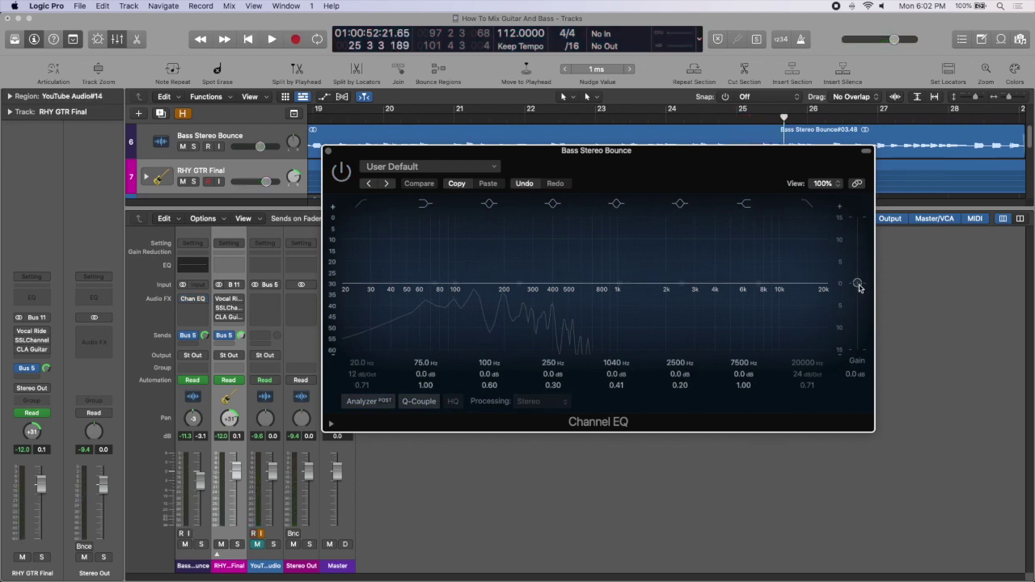
{"action": "mouse_move", "coordinate": [860, 288]}
{"action": "left_mouse_down"}
{"action": "mouse_move", "coordinate": [858, 278]}
{"action": "mouse_move", "coordinate": [846, 295]}
{"action": "mouse_move", "coordinate": [846, 270]}
{"action": "mouse_move", "coordinate": [846, 285]}
{"action": "left_mouse_up"}
{"action": "left_click_drag", "start_coordinate": [485, 360], "coordinate": [486, 364]}
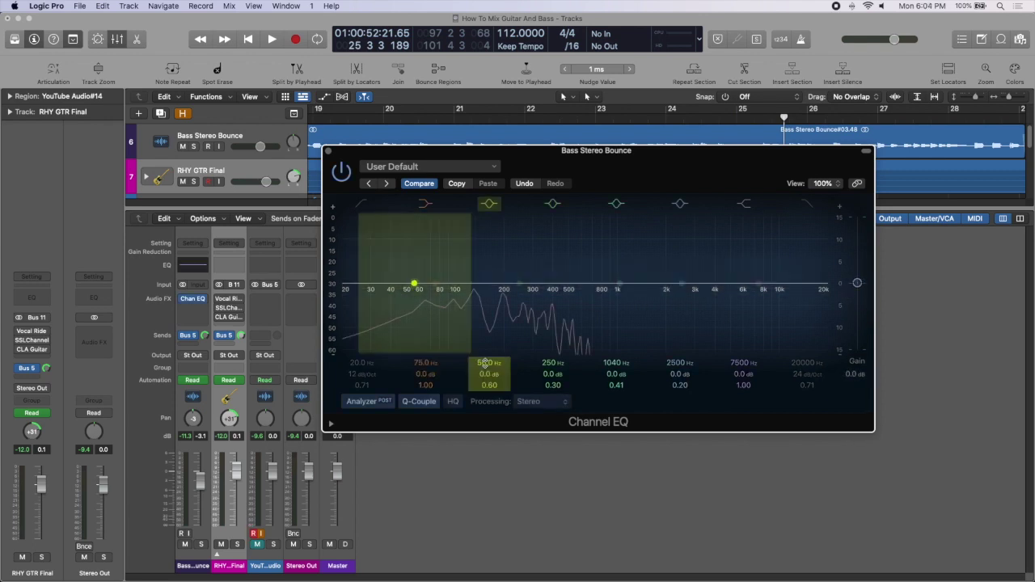
{"action": "left_click_drag", "start_coordinate": [484, 364], "coordinate": [502, 376]}
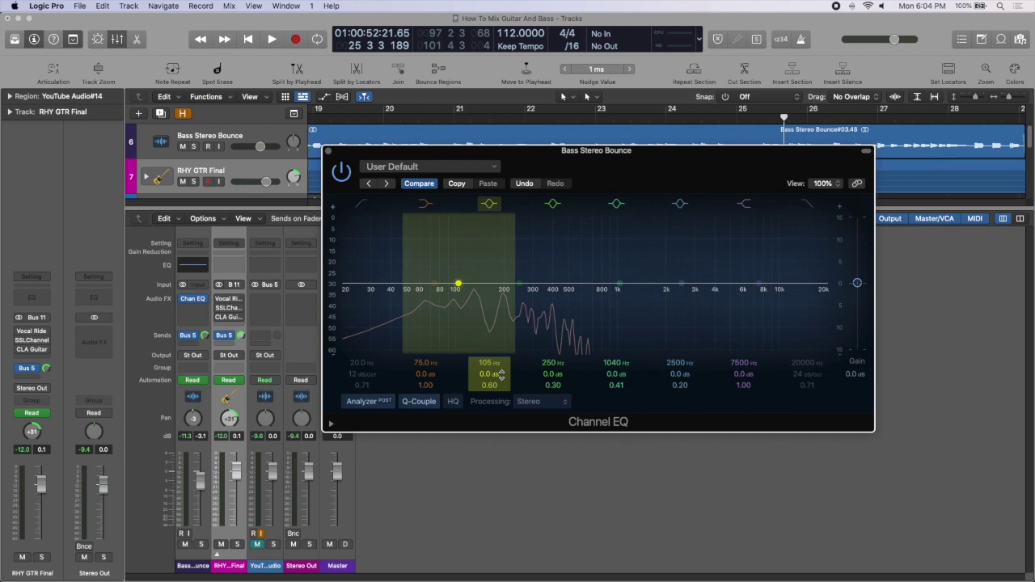
{"action": "key", "text": "space"}
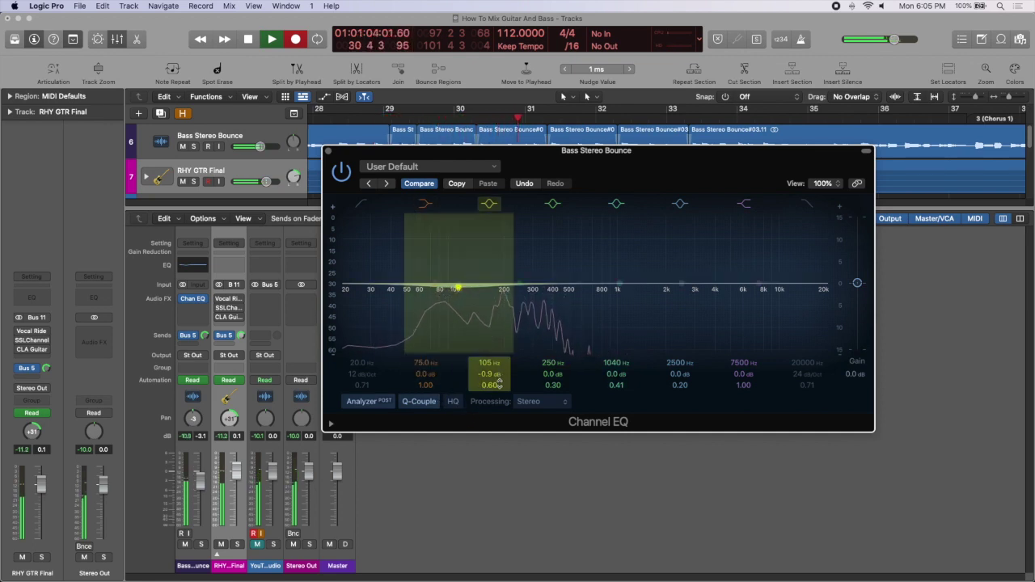
{"action": "left_click_drag", "start_coordinate": [497, 383], "coordinate": [498, 360]}
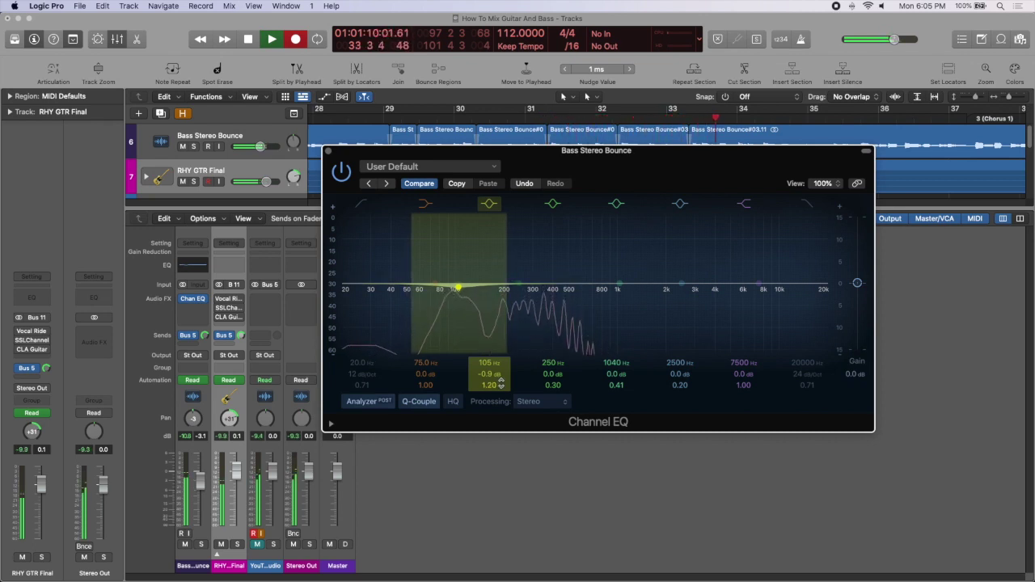
{"action": "key", "text": "space"}
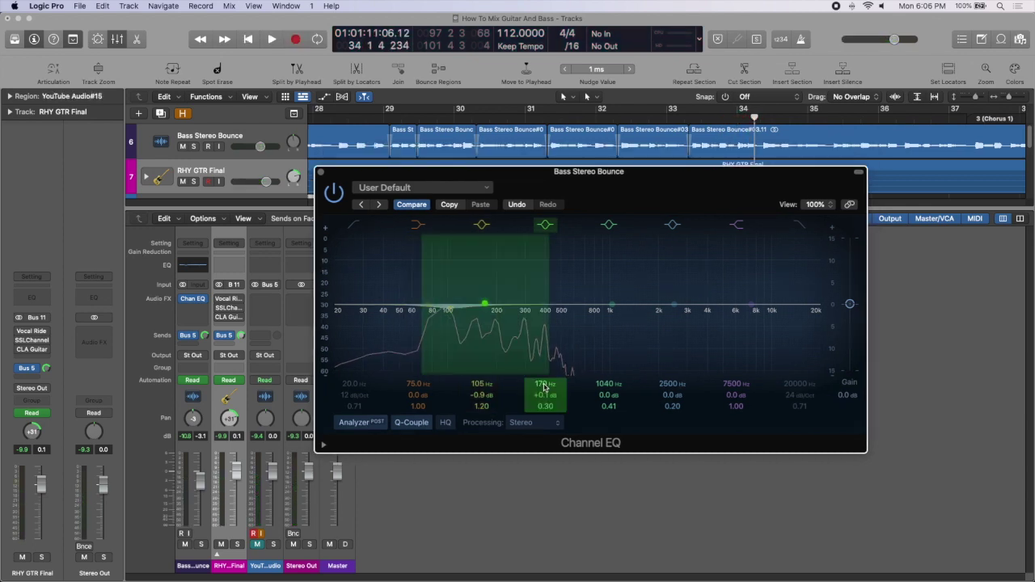
Step: Set the green bell band of the bass Channel EQ to 270 Hz, -0.6 dB and Q 1.30 during playback
{"action": "double_click", "coordinate": [544, 385]}
{"action": "type", "text": "270"}
{"action": "key", "text": "Return"}
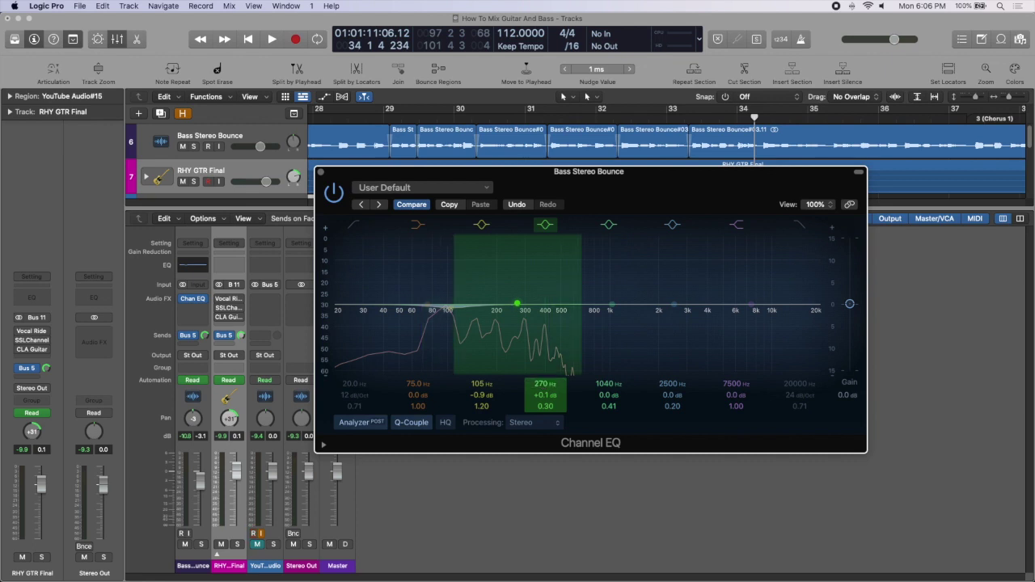
{"action": "left_click", "coordinate": [556, 395], "text": "alt"}
{"action": "key", "text": "space"}
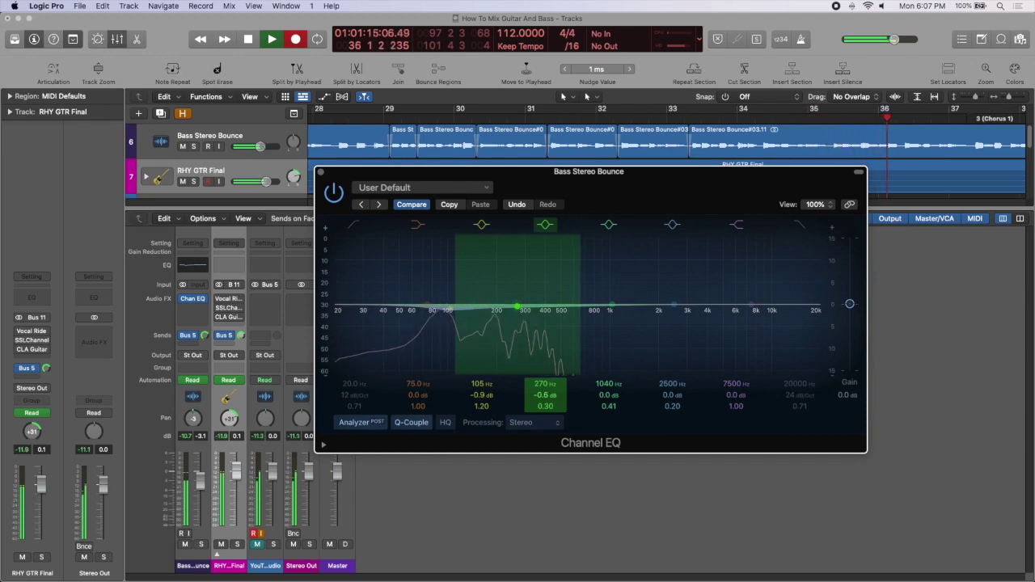
{"action": "left_click_drag", "start_coordinate": [558, 407], "coordinate": [558, 373]}
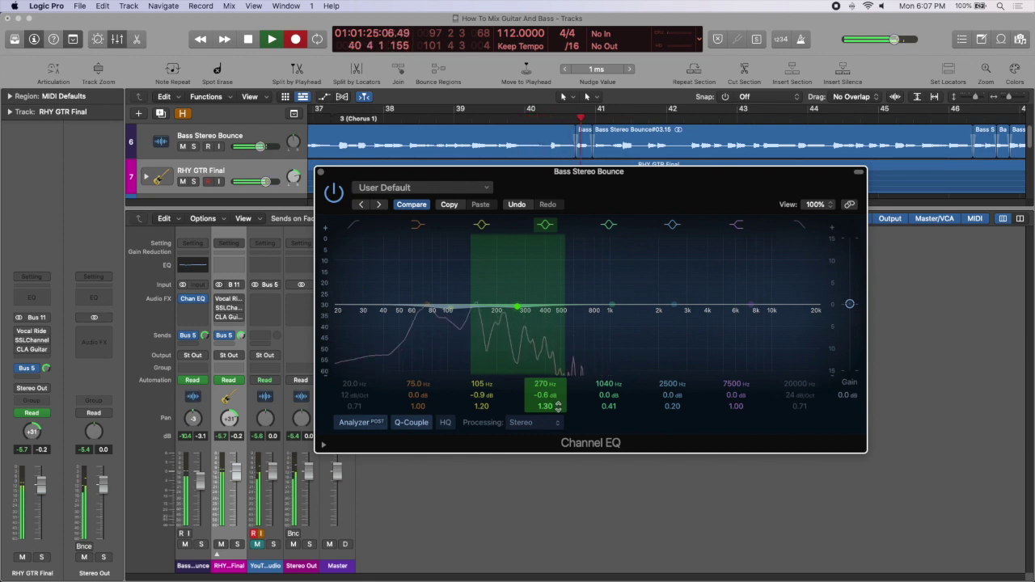
{"action": "key", "text": "space"}
Step: Open Vocal Rider on RHY GTR Final in place of the bass EQ and check its side-chain source and playback
{"action": "left_click_drag", "start_coordinate": [511, 228], "coordinate": [512, 236]}
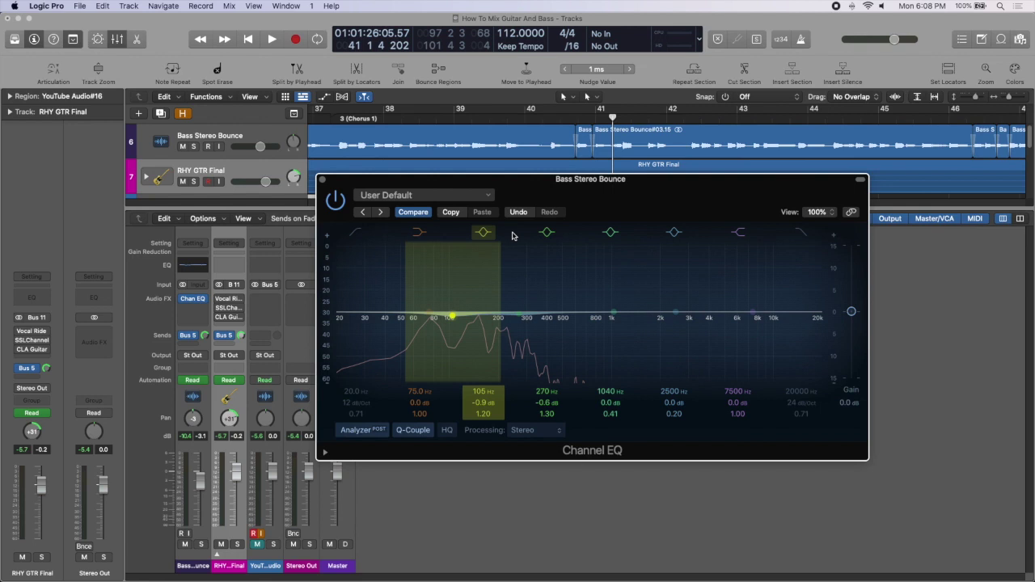
{"action": "left_click", "coordinate": [228, 298]}
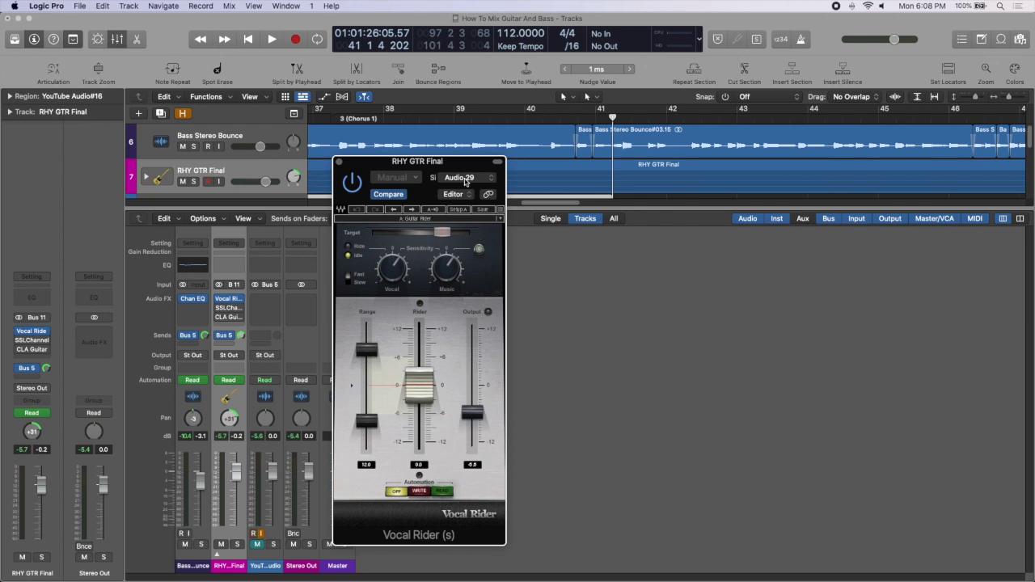
{"action": "left_click", "coordinate": [465, 181]}
{"action": "key", "text": "space"}
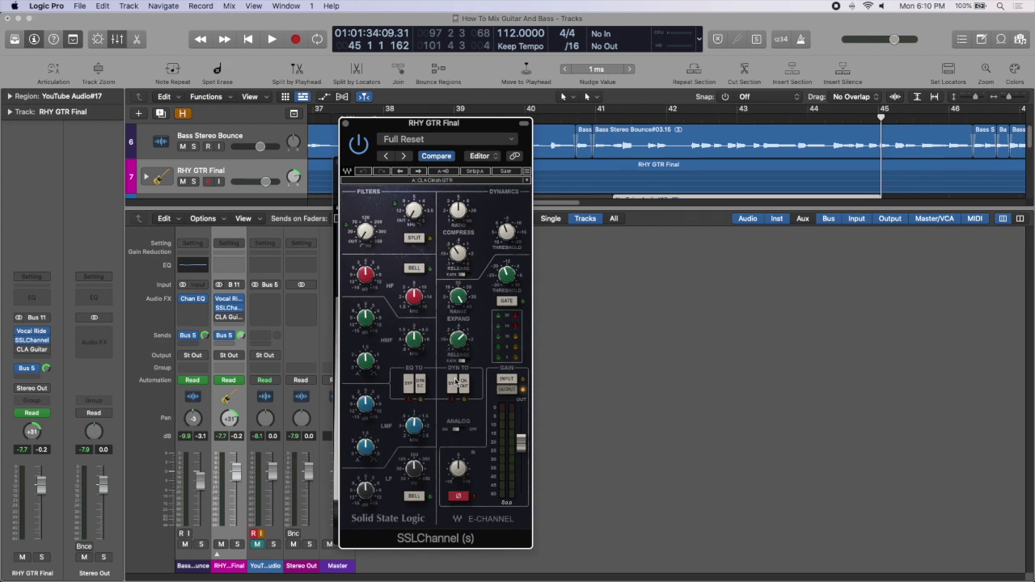
Step: Bypass the dynamics section in the guitar's SSLChannel and set the HF band frequency to 2.4 kHz, with a recording pass
{"action": "left_click", "coordinate": [457, 382]}
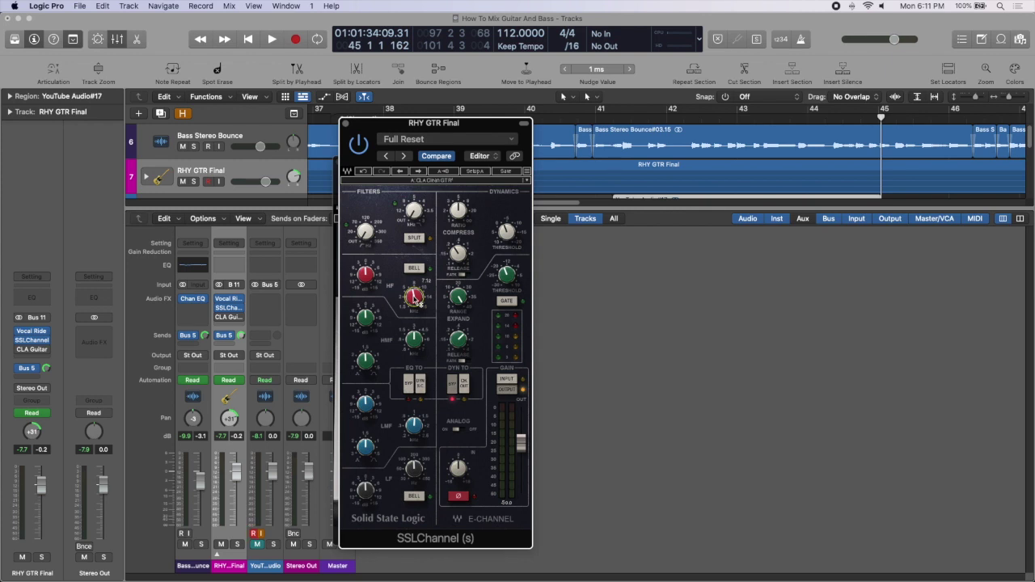
{"action": "left_click", "coordinate": [415, 299]}
{"action": "type", "text": "2.4"}
{"action": "key", "text": "Return"}
{"action": "key", "text": "r"}
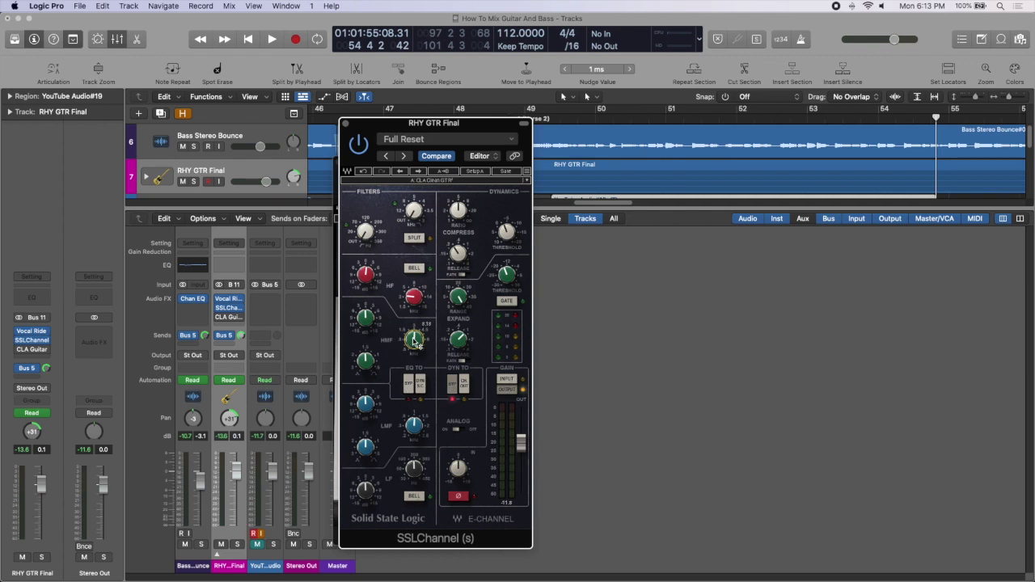
Step: Set the SSLChannel HMF band to 1.3 kHz, boost its gain slightly and adjust its Q during playback
{"action": "left_click", "coordinate": [414, 340]}
{"action": "type", "text": "1.3"}
{"action": "key", "text": "Return"}
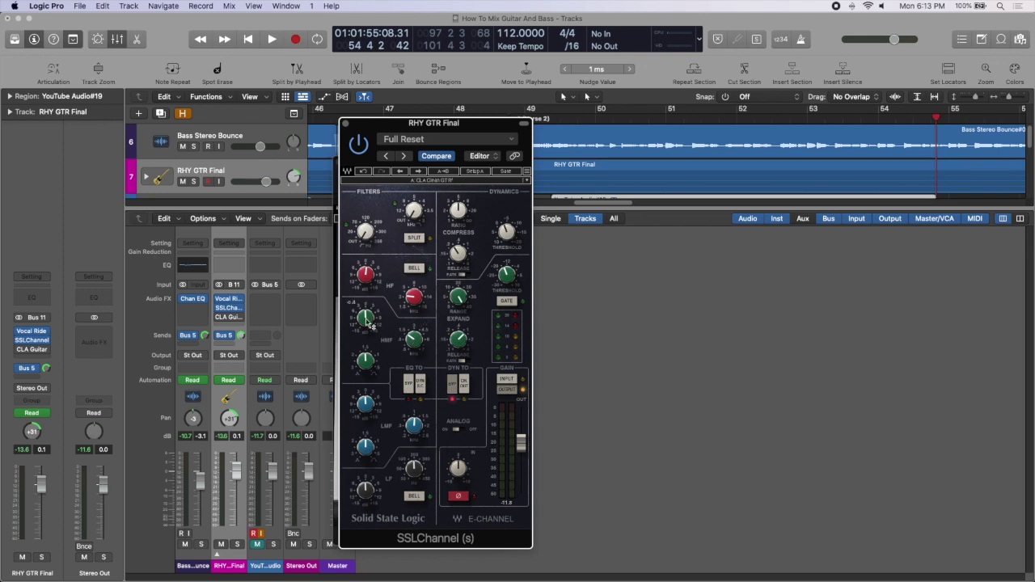
{"action": "key", "text": "space"}
{"action": "left_click_drag", "start_coordinate": [366, 318], "coordinate": [368, 323]}
{"action": "left_click_drag", "start_coordinate": [365, 361], "coordinate": [366, 356]}
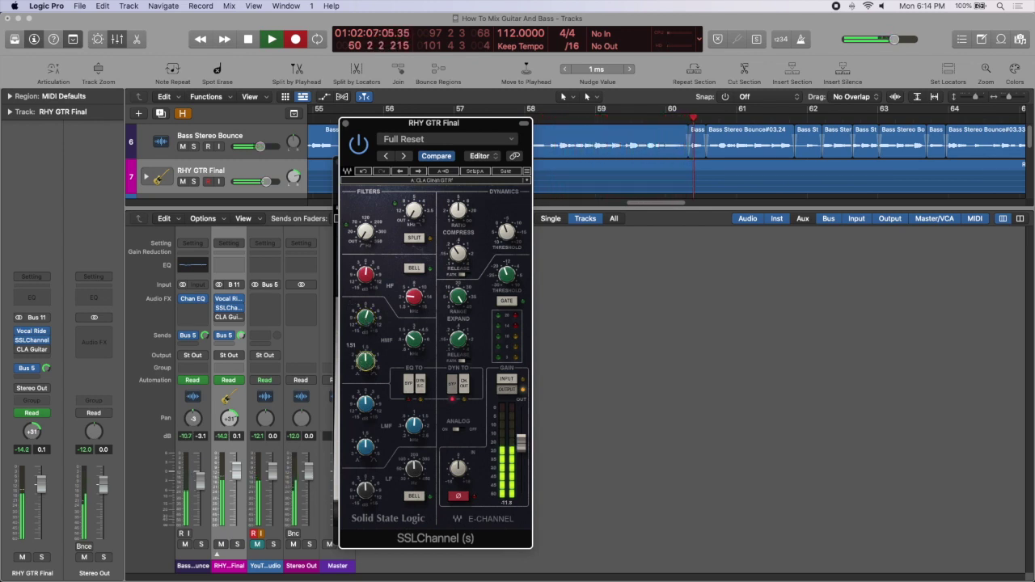
{"action": "left_click_drag", "start_coordinate": [365, 356], "coordinate": [366, 355]}
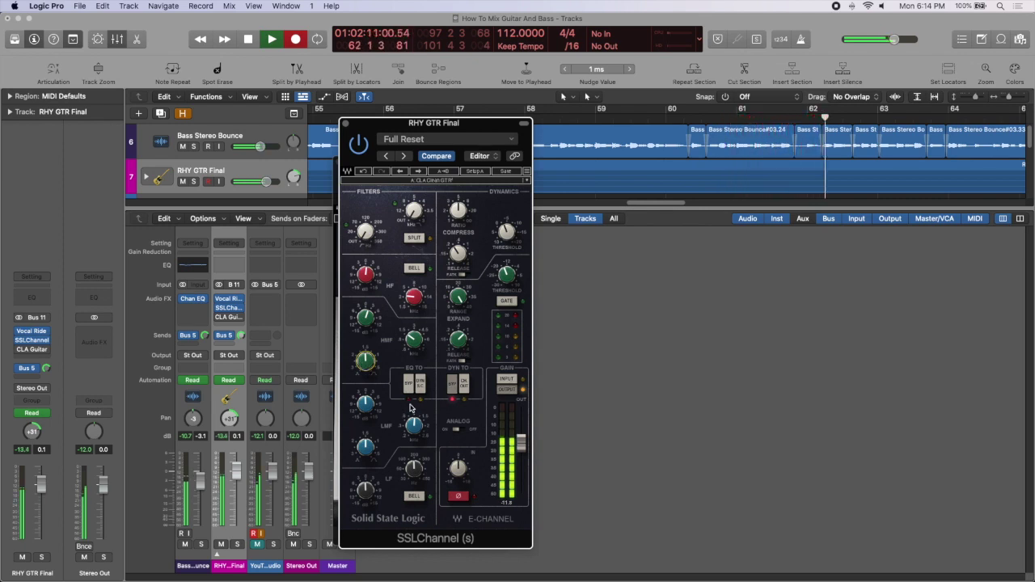
{"action": "key", "text": "space"}
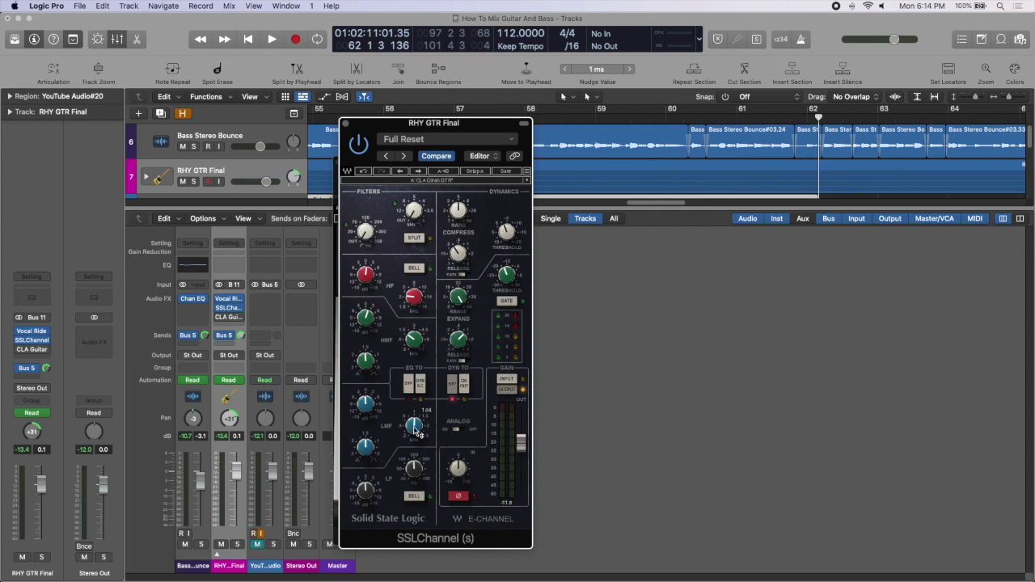
Step: Lower the SSLChannel LMF band frequency slightly, boost its gain to about 1.7 dB and adjust its Q during playback
{"action": "left_click", "coordinate": [415, 428]}
{"action": "key", "text": "BackSpace"}
{"action": "key", "text": "Return"}
{"action": "key", "text": "r"}
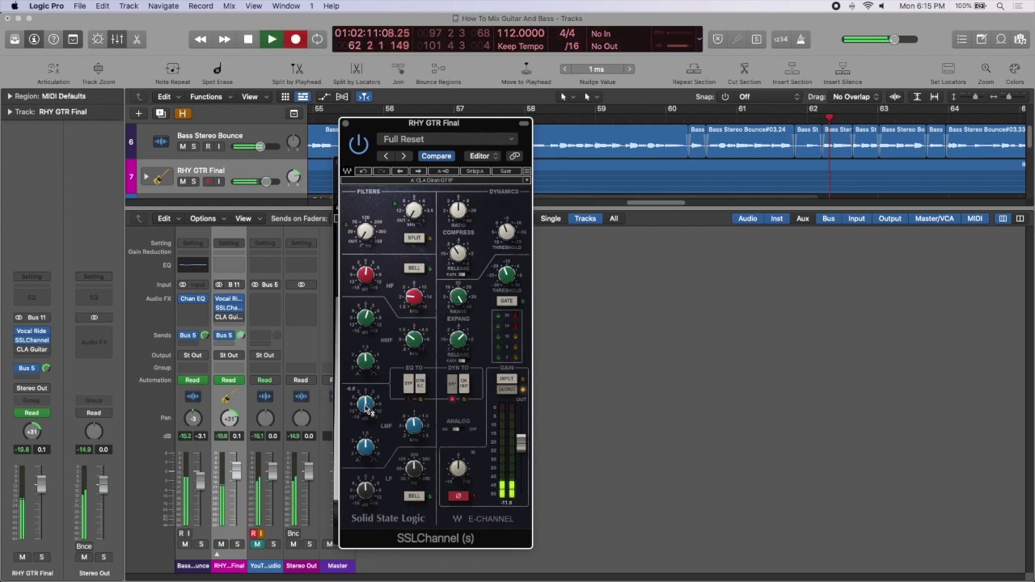
{"action": "key", "text": "r"}
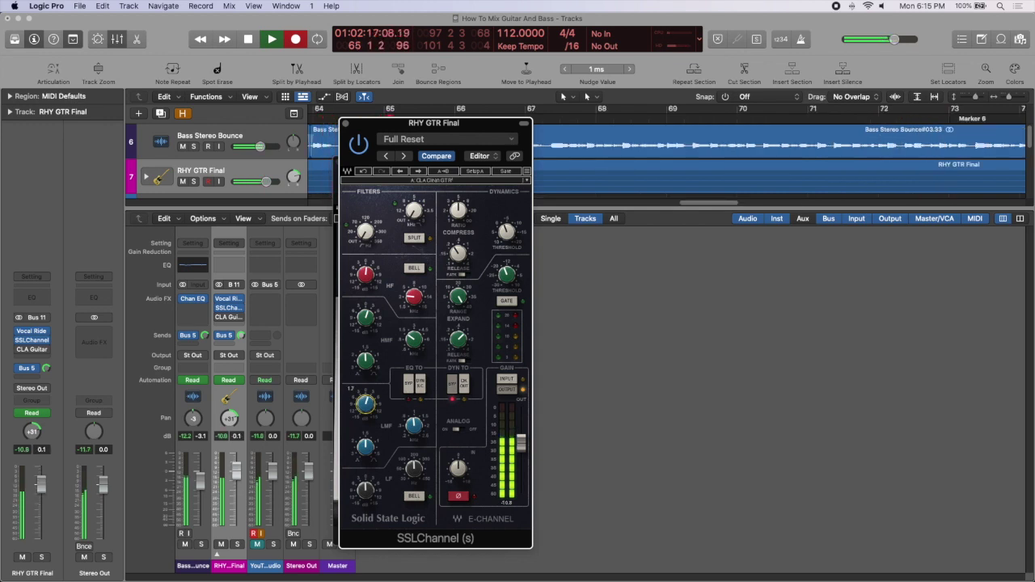
{"action": "left_click_drag", "start_coordinate": [365, 451], "coordinate": [365, 452]}
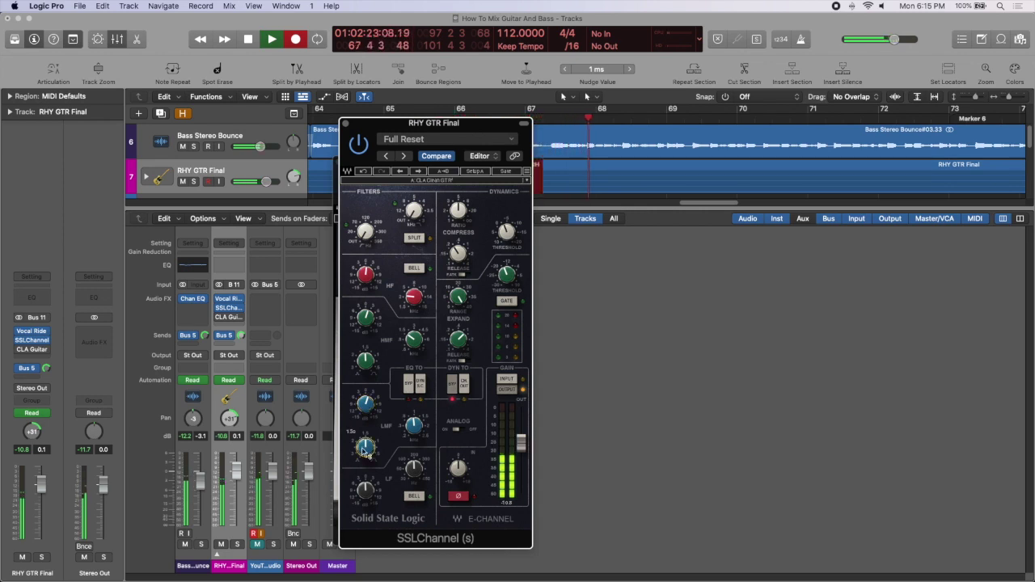
{"action": "key", "text": "space"}
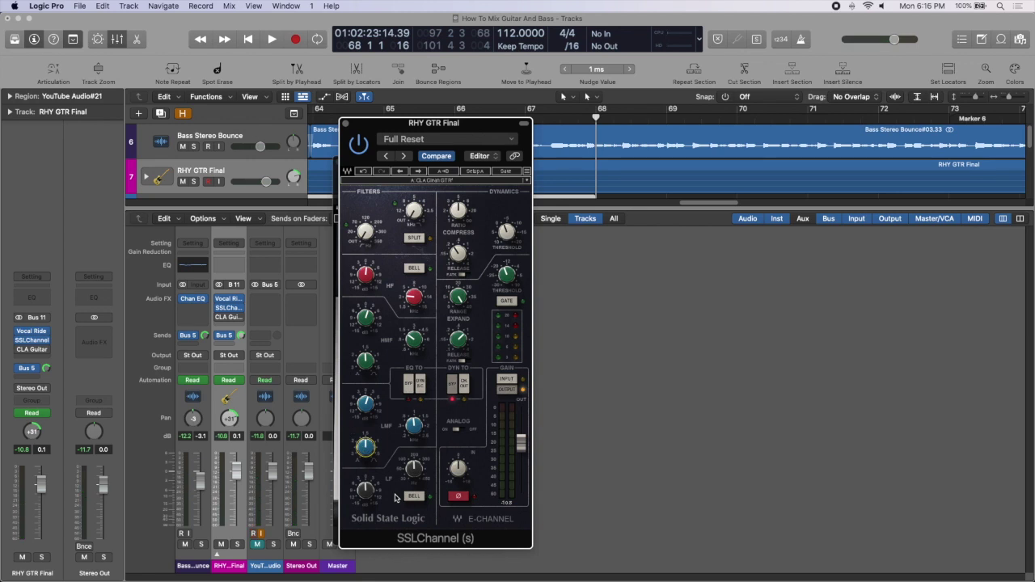
Step: Switch the SSLChannel LF band to bell, raise its frequency and lower its gain during playback
{"action": "left_click", "coordinate": [410, 496]}
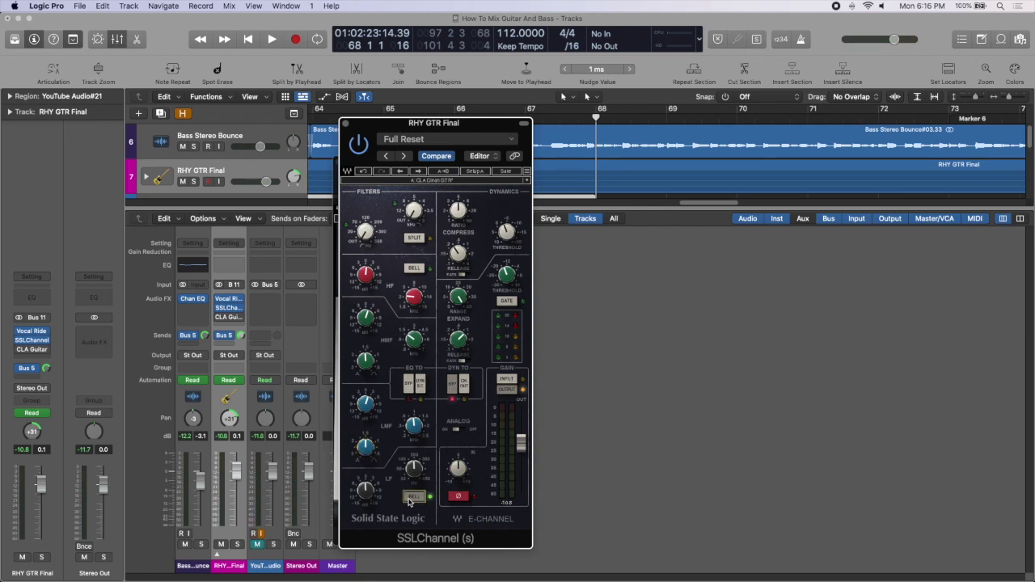
{"action": "left_click", "coordinate": [418, 469]}
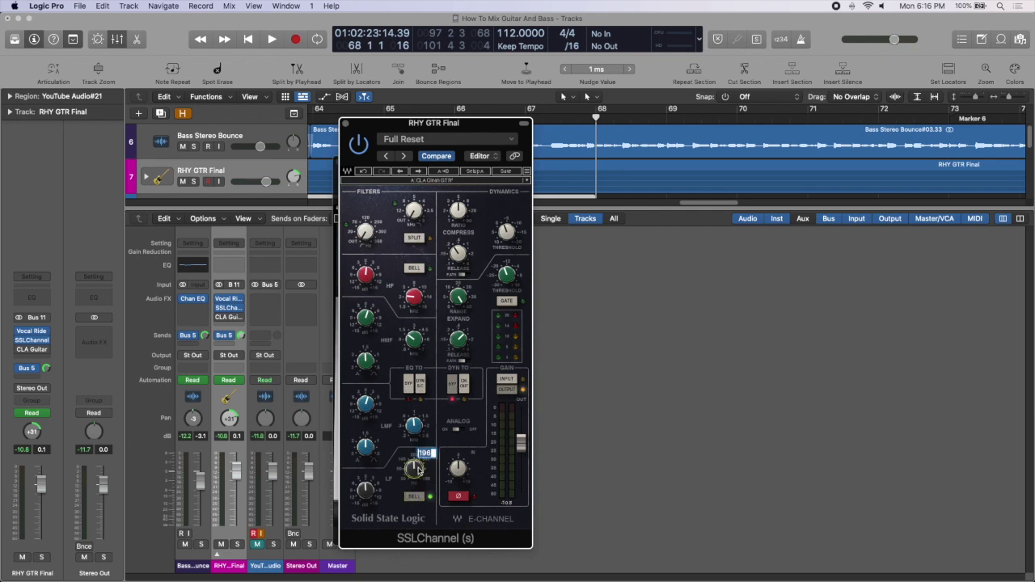
{"action": "type", "text": "34"}
{"action": "key", "text": "Return"}
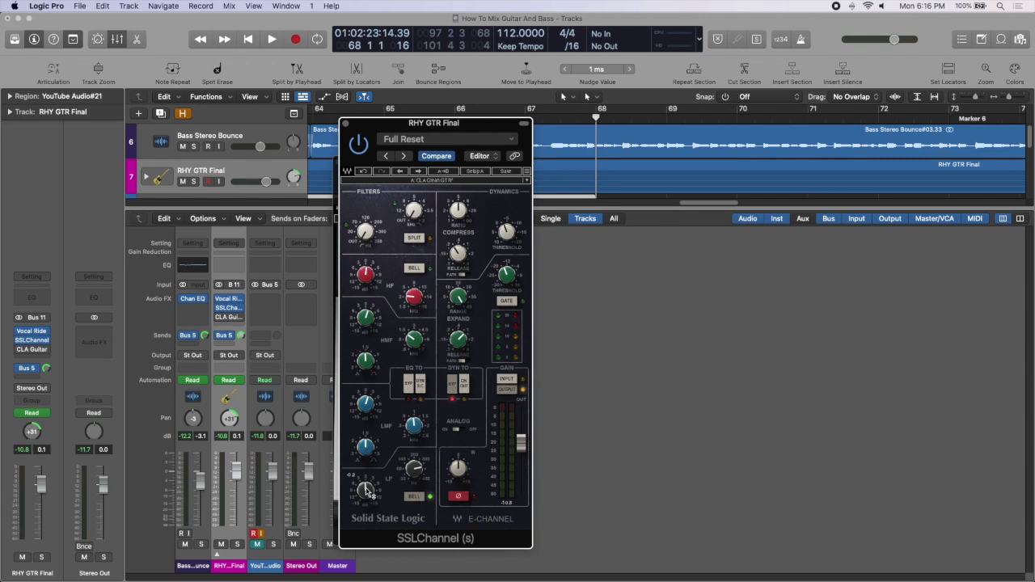
{"action": "key", "text": "r"}
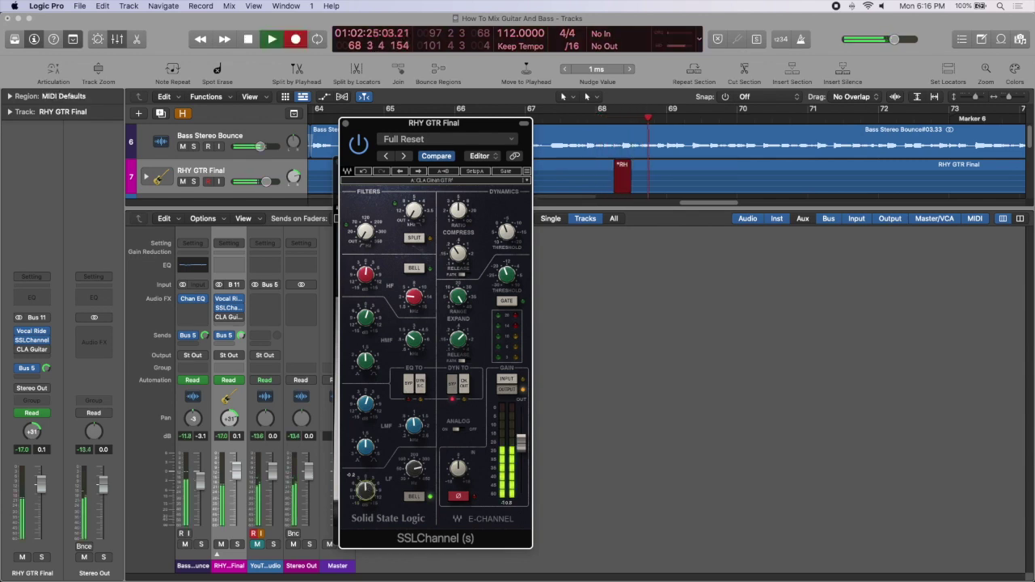
{"action": "left_click_drag", "start_coordinate": [366, 489], "coordinate": [365, 491]}
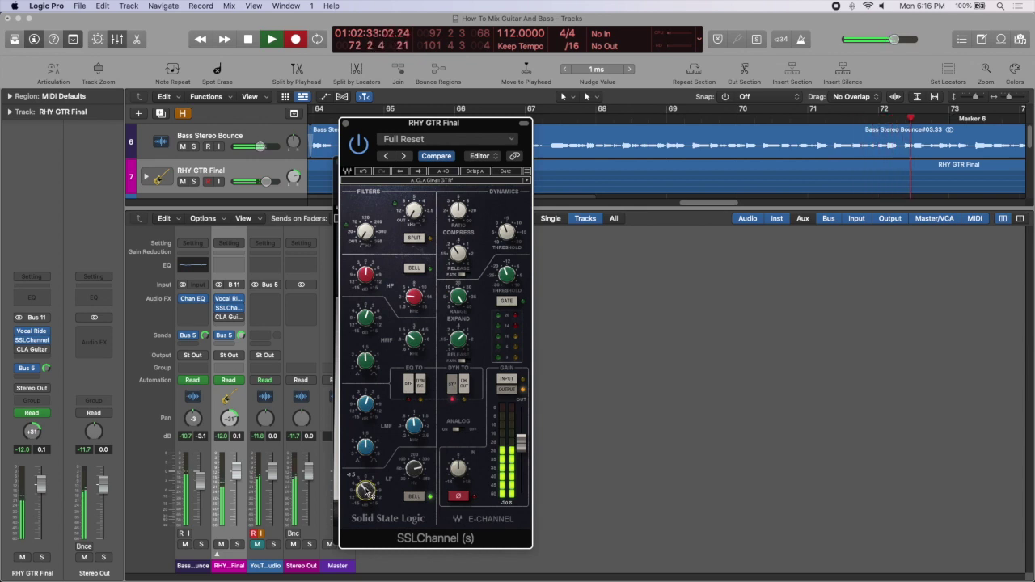
Step: Stop the current pass and raise the Bass fader in the guitar's CLA Guitars plugin during a new recording pass
{"action": "key", "text": "space"}
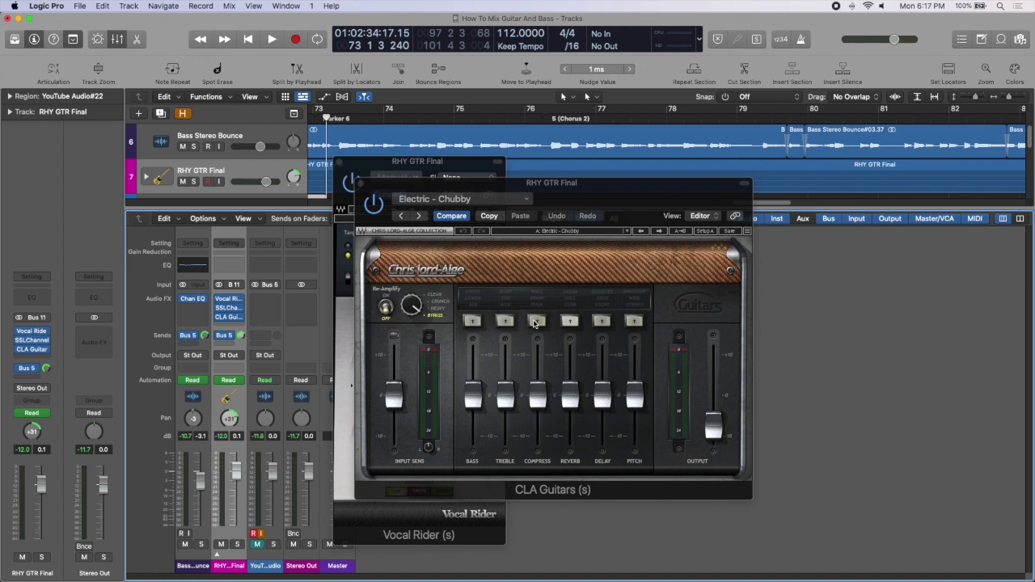
{"action": "left_click", "coordinate": [472, 411]}
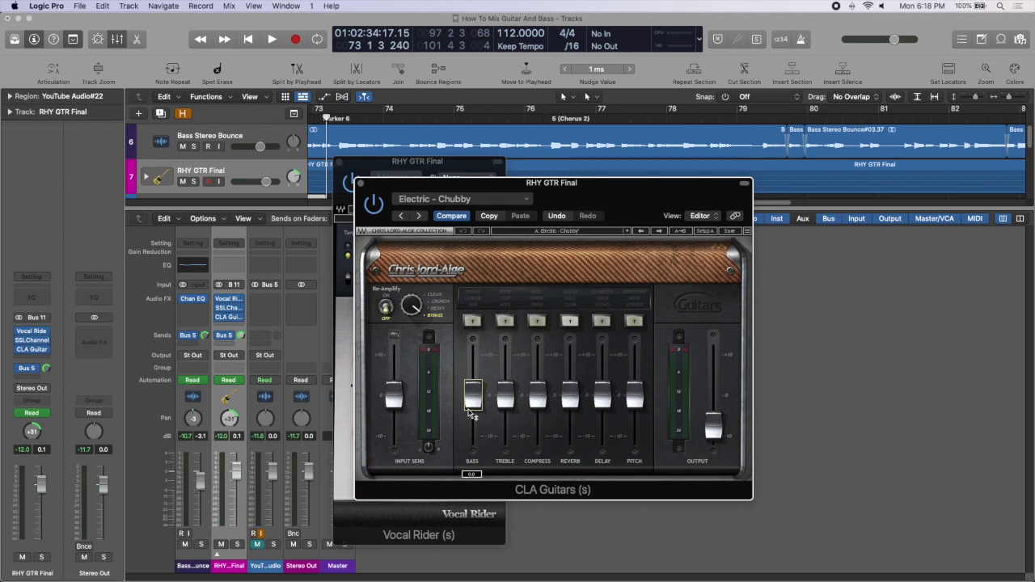
{"action": "key", "text": "space"}
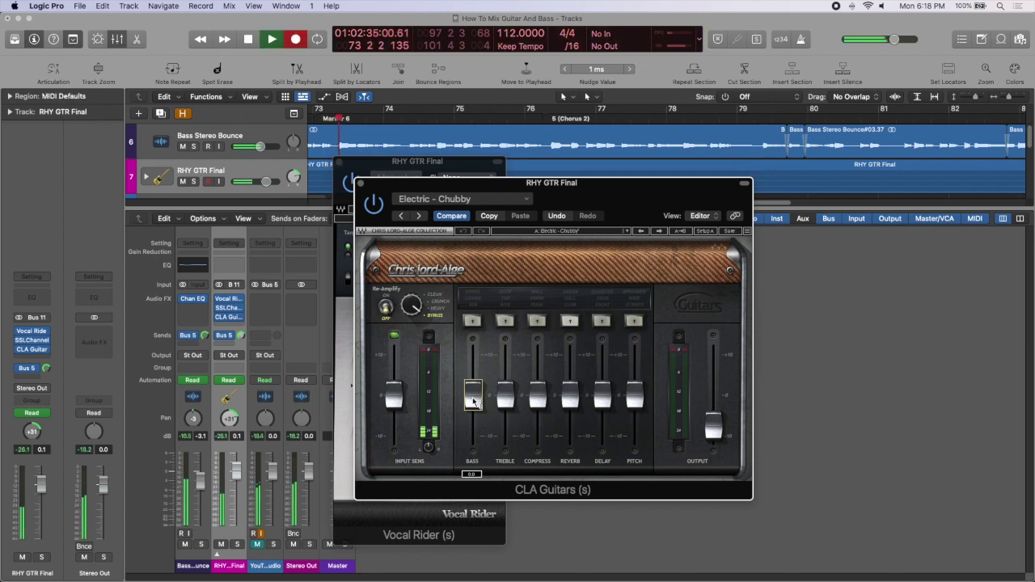
{"action": "left_click_drag", "start_coordinate": [473, 402], "coordinate": [473, 375]}
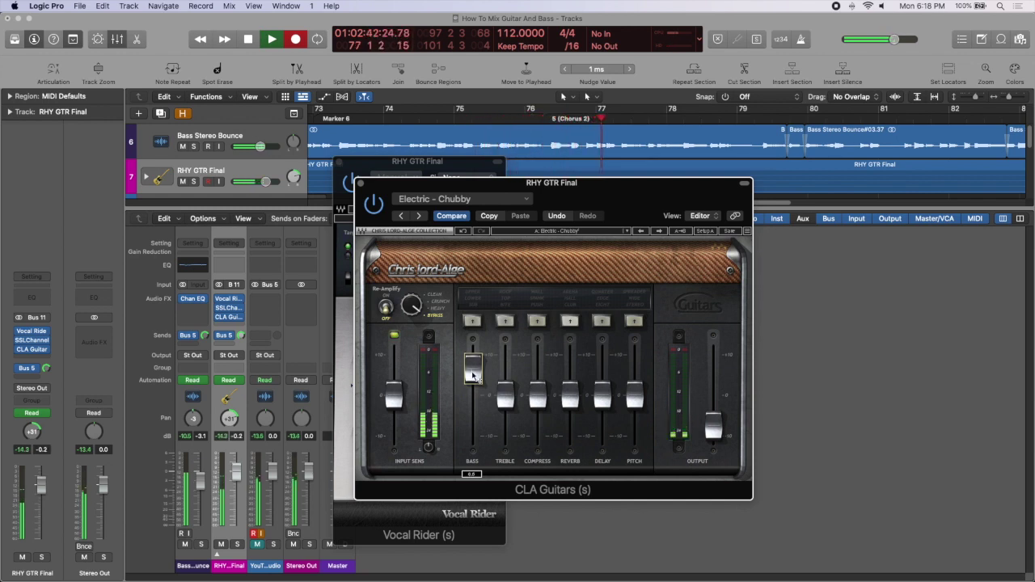
{"action": "key", "text": "space"}
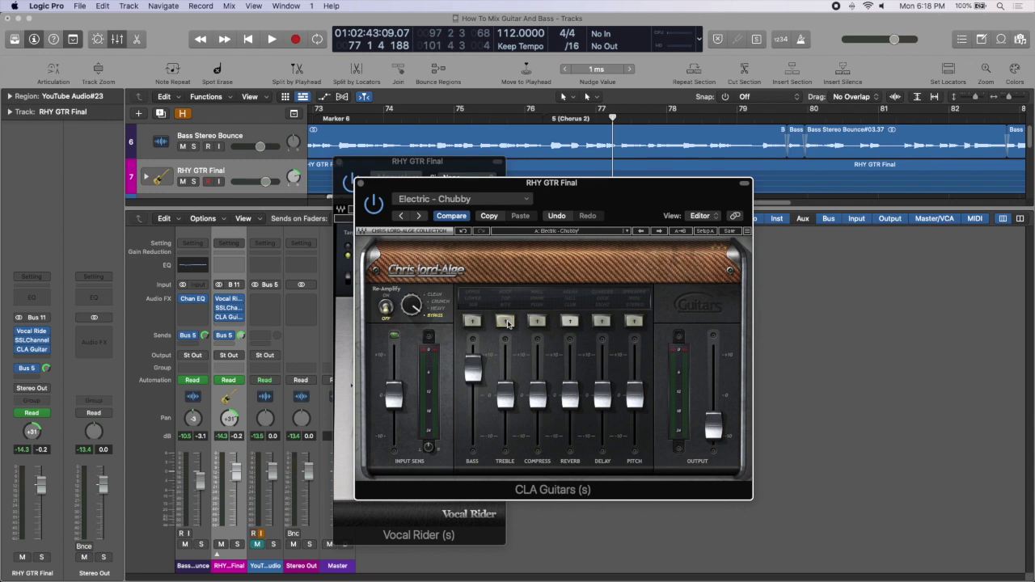
Step: Switch the CLA Guitars treble mode to Roof and raise the Treble fader slightly during a recording pass
{"action": "left_click", "coordinate": [506, 322]}
{"action": "left_click", "coordinate": [505, 322]}
{"action": "mouse_move", "coordinate": [506, 397]}
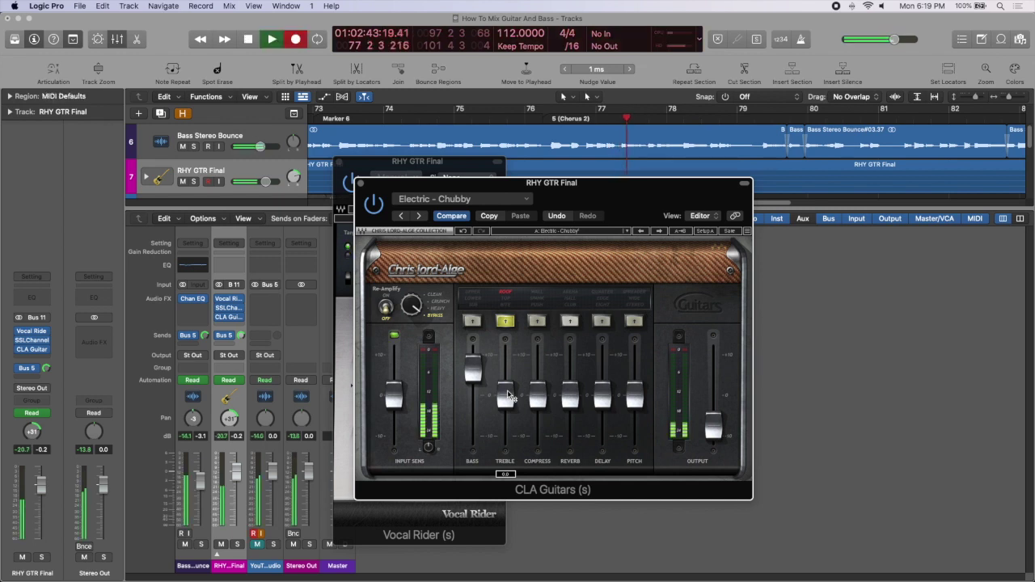
{"action": "key", "text": "space"}
{"action": "left_click", "coordinate": [506, 397]}
{"action": "left_click_drag", "start_coordinate": [506, 396], "coordinate": [505, 392]}
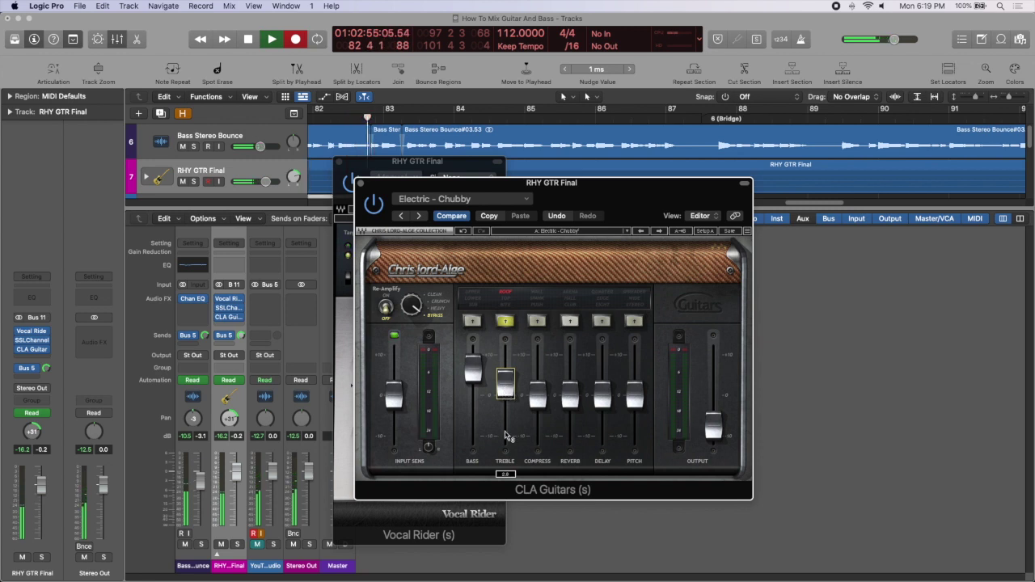
{"action": "key", "text": "space"}
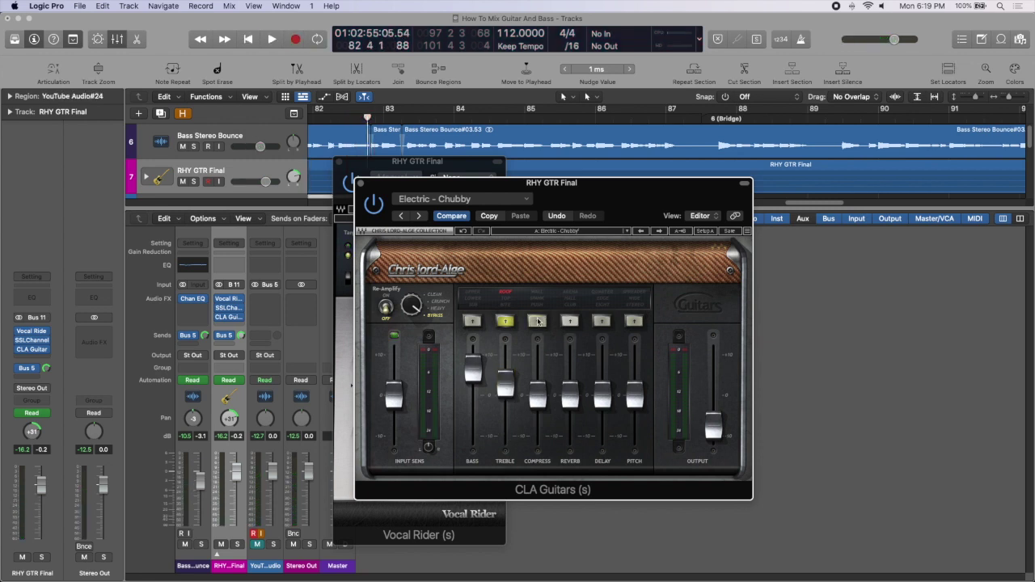
Step: Set the CLA Guitars compressor to Spank and lower the Compress fader slightly during a recording pass
{"action": "left_click", "coordinate": [538, 321]}
{"action": "mouse_move", "coordinate": [537, 399]}
{"action": "key", "text": "space"}
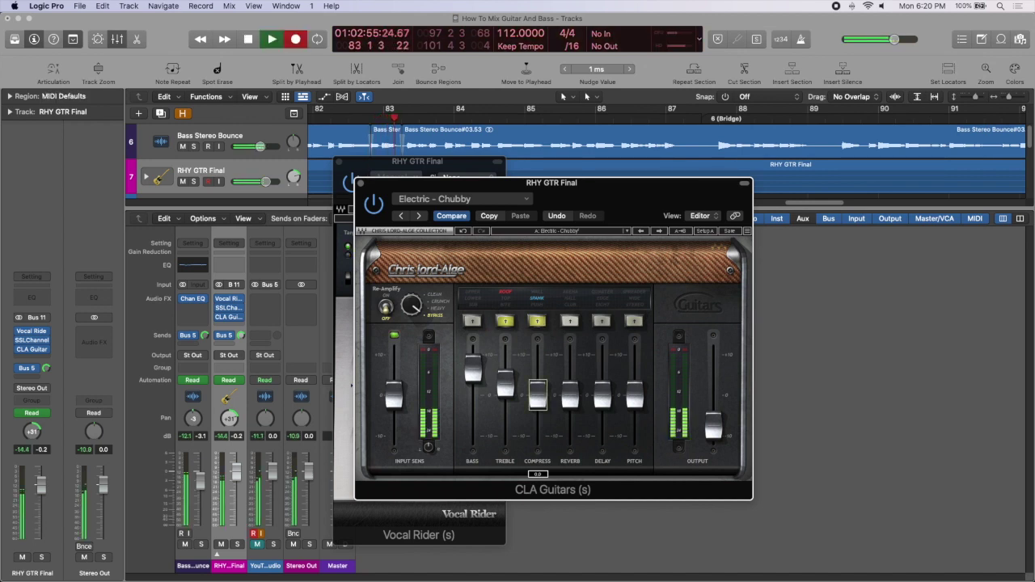
{"action": "left_click_drag", "start_coordinate": [538, 394], "coordinate": [538, 400]}
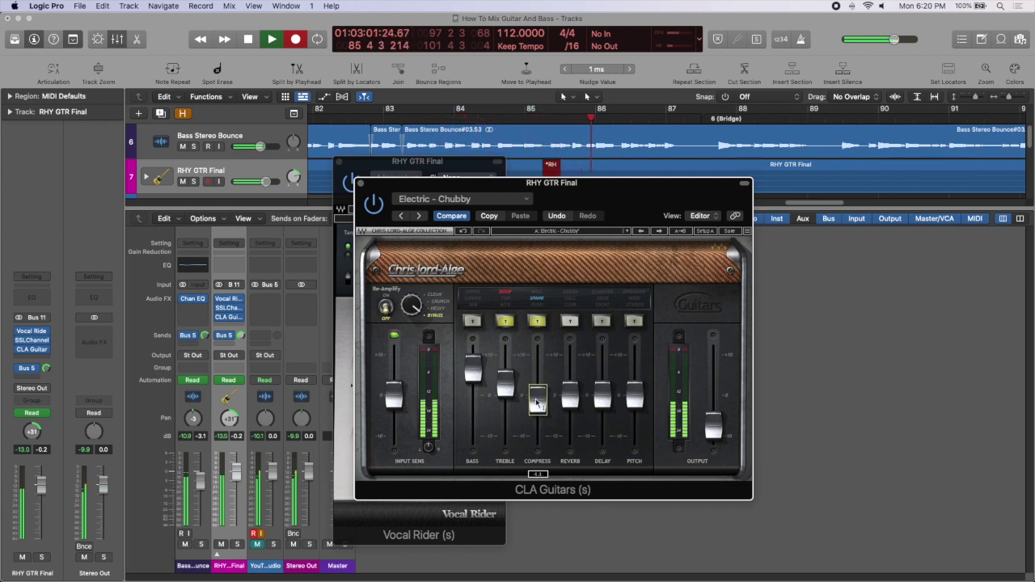
{"action": "left_click_drag", "start_coordinate": [535, 405], "coordinate": [538, 400]}
{"action": "key", "text": "space"}
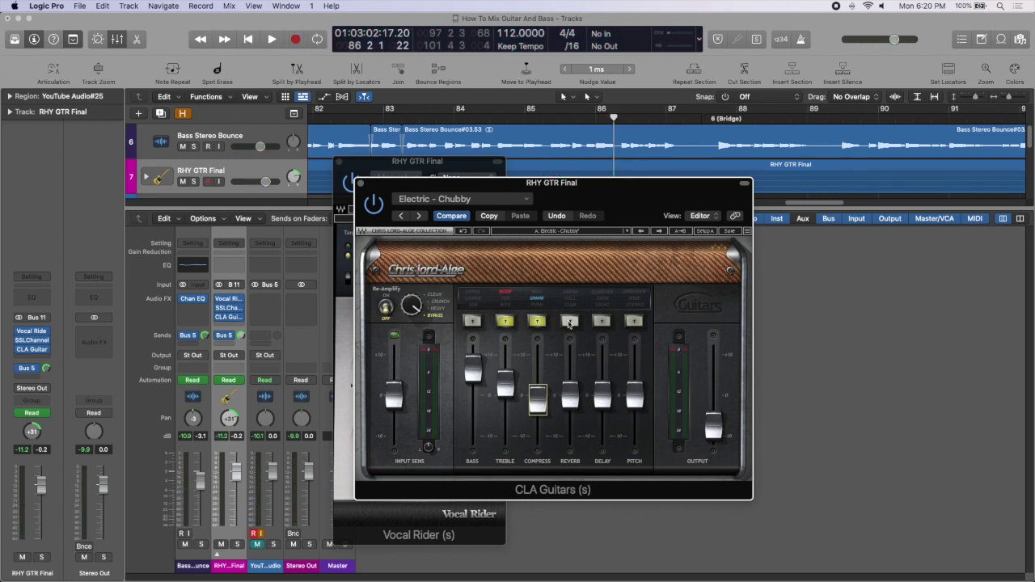
Step: Set the CLA Guitars reverb to Club and lower the Reverb fader slightly during a recording pass
{"action": "left_click", "coordinate": [569, 322]}
{"action": "key", "text": "space"}
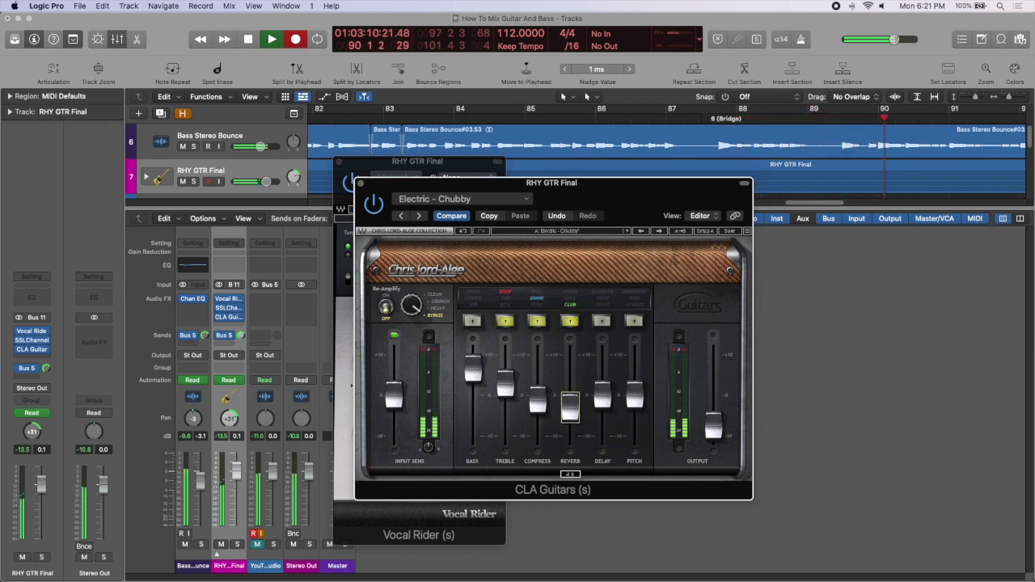
{"action": "left_click_drag", "start_coordinate": [570, 408], "coordinate": [572, 409]}
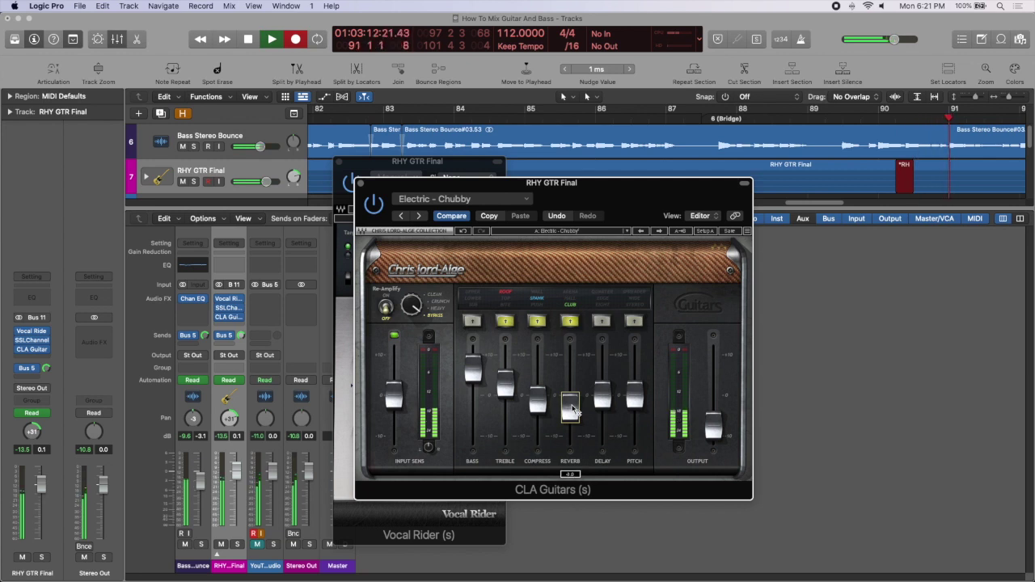
{"action": "key", "text": "space"}
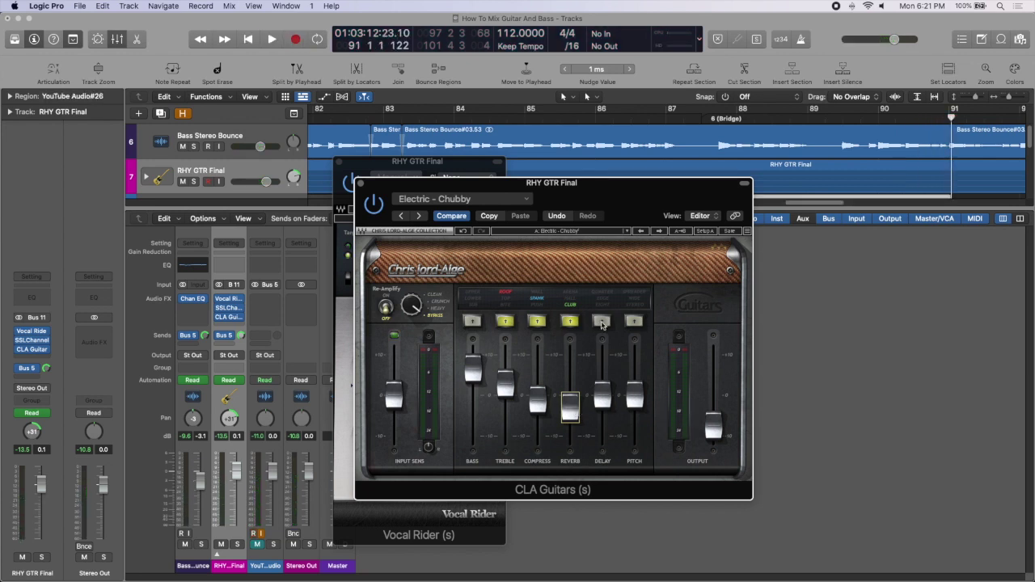
Step: Set the CLA Guitars delay to Eight and lower the Delay fader during a recording pass
{"action": "left_click", "coordinate": [602, 322]}
{"action": "mouse_move", "coordinate": [607, 397]}
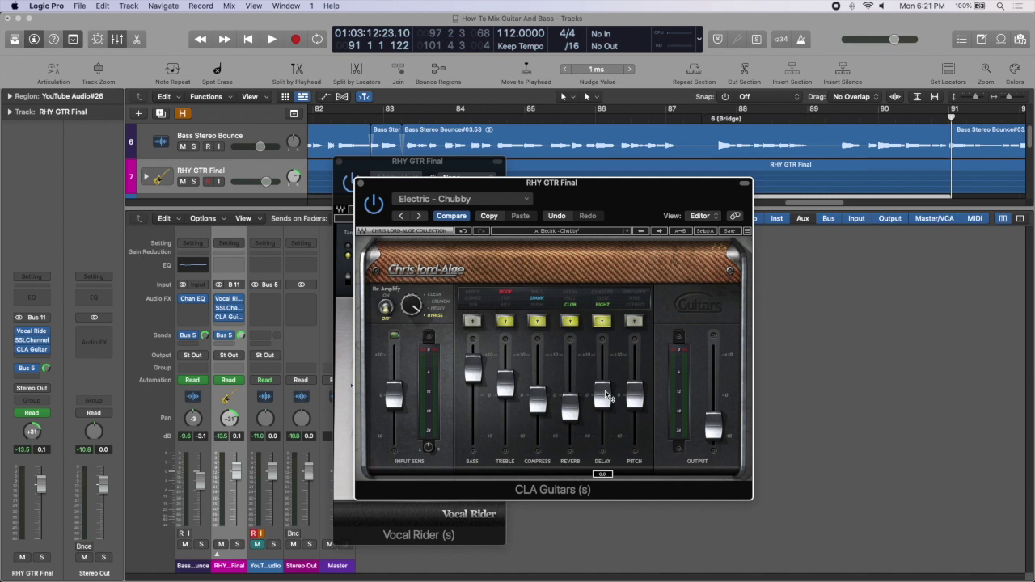
{"action": "key", "text": "space"}
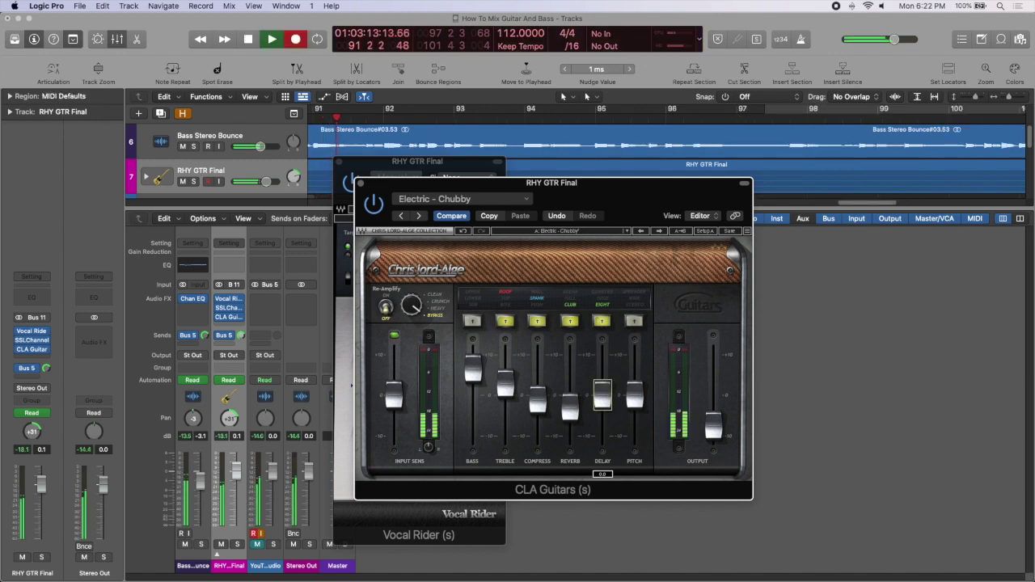
{"action": "left_click_drag", "start_coordinate": [602, 396], "coordinate": [602, 417]}
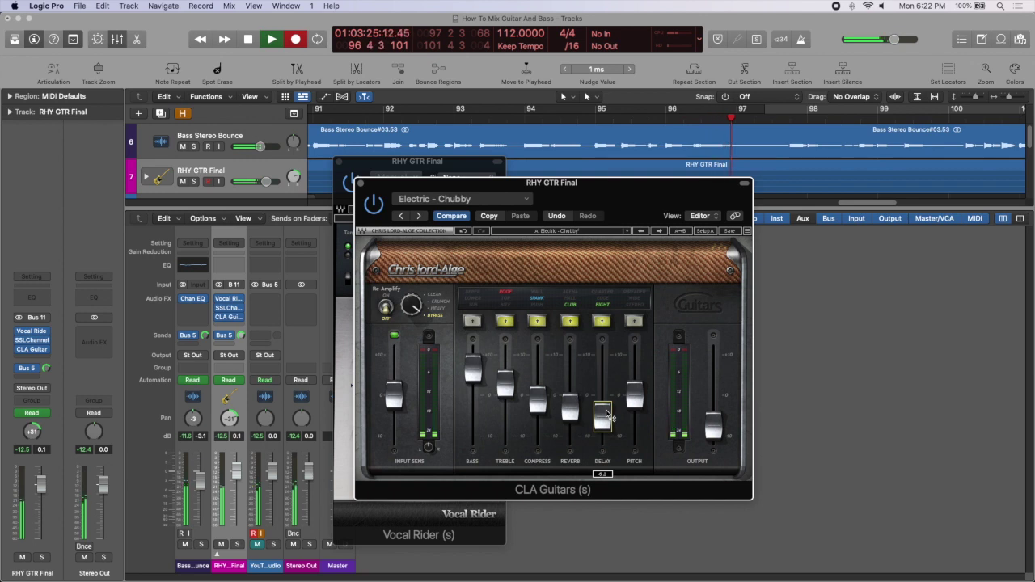
{"action": "key", "text": "space"}
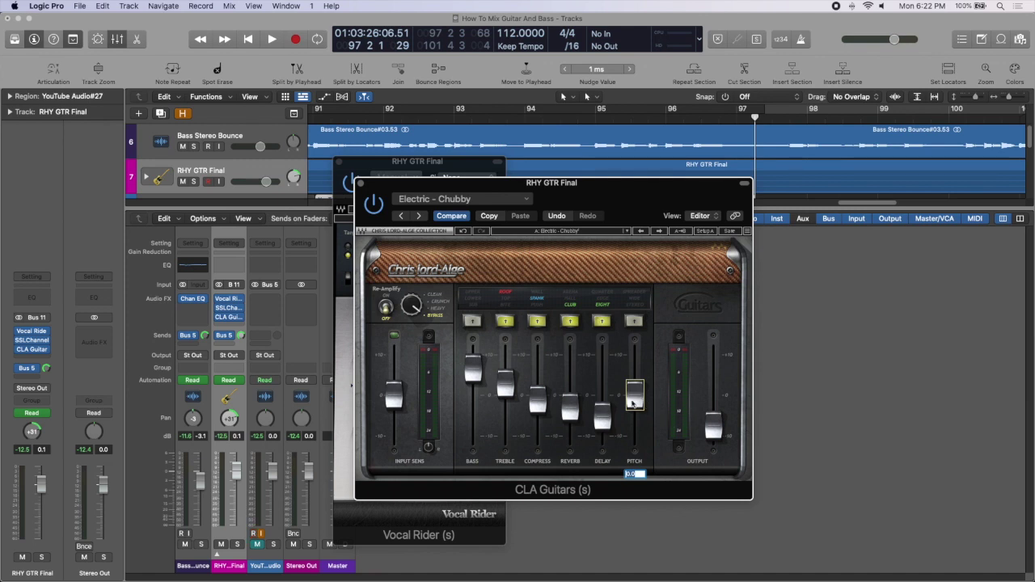
Step: Adjust the CLA Guitars Pitch fader slightly during a recording pass, leaving the pitch effect off
{"action": "key", "text": "space"}
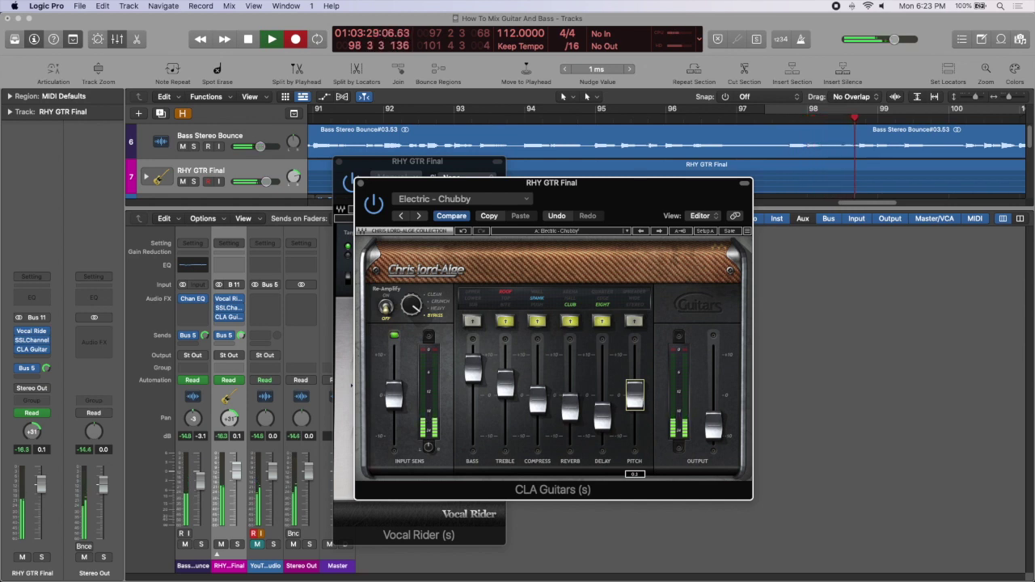
{"action": "key", "text": "r"}
{"action": "key", "text": "r"}
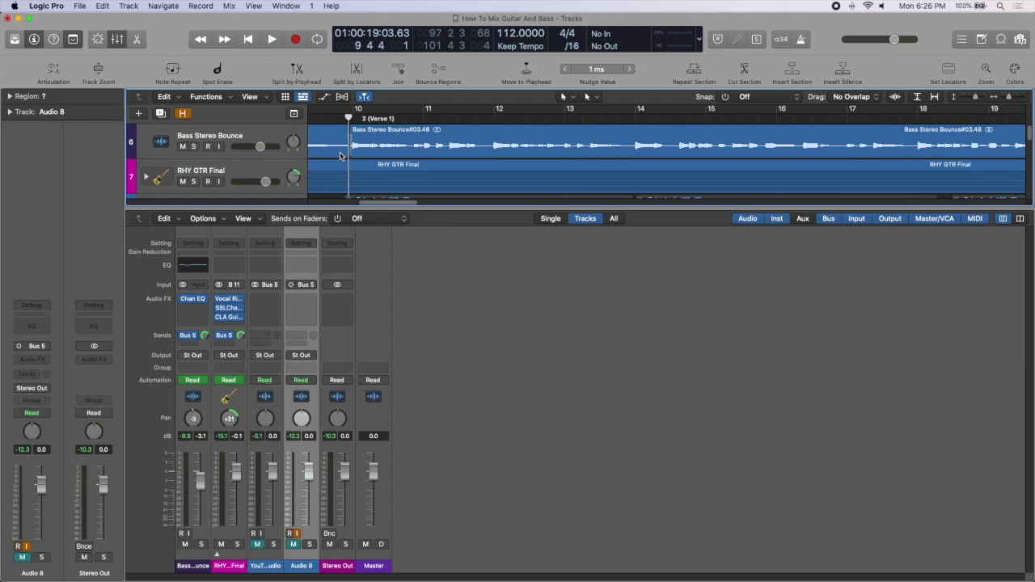
Step: Record the bass and guitar mix onto the Audio 8 track from the start of Verse 1, continuing with a second pass from bar 18
{"action": "key", "text": "space"}
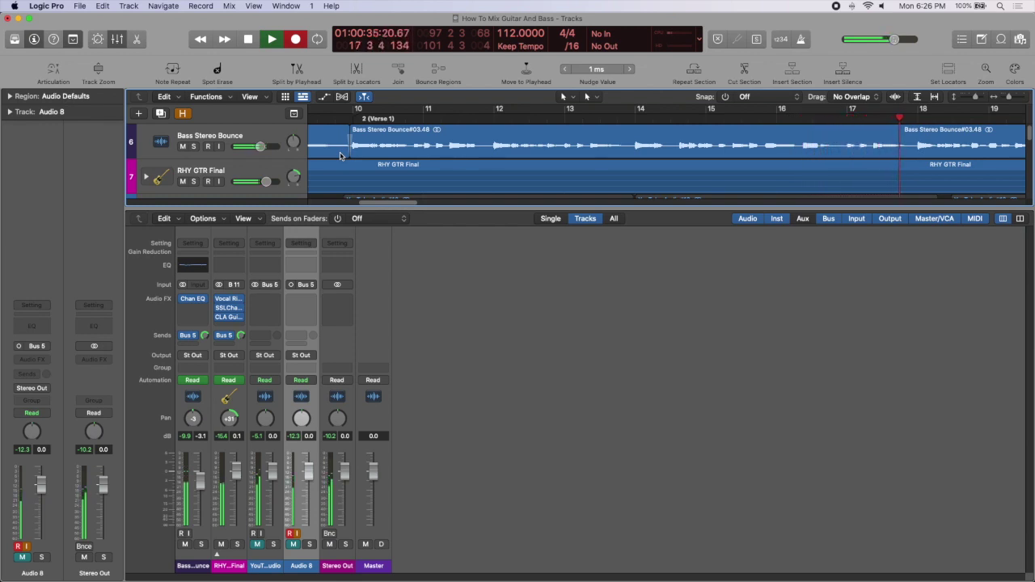
{"action": "key", "text": "space"}
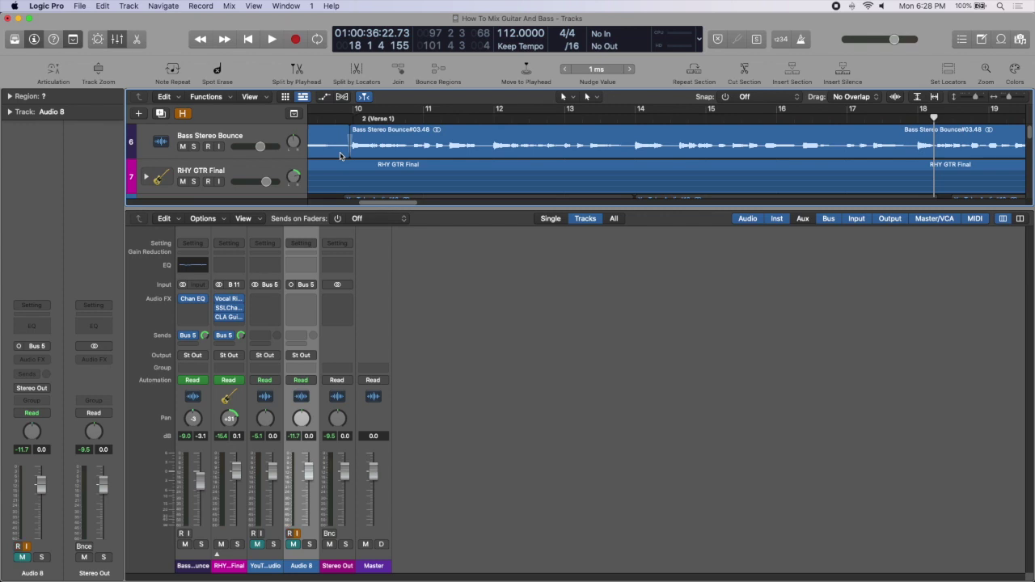
{"action": "key", "text": "space"}
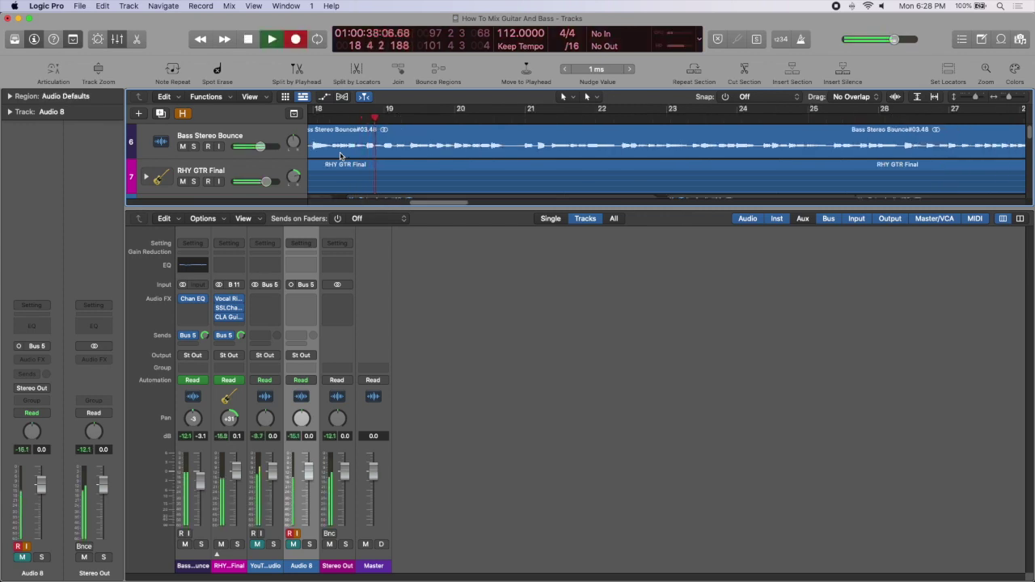